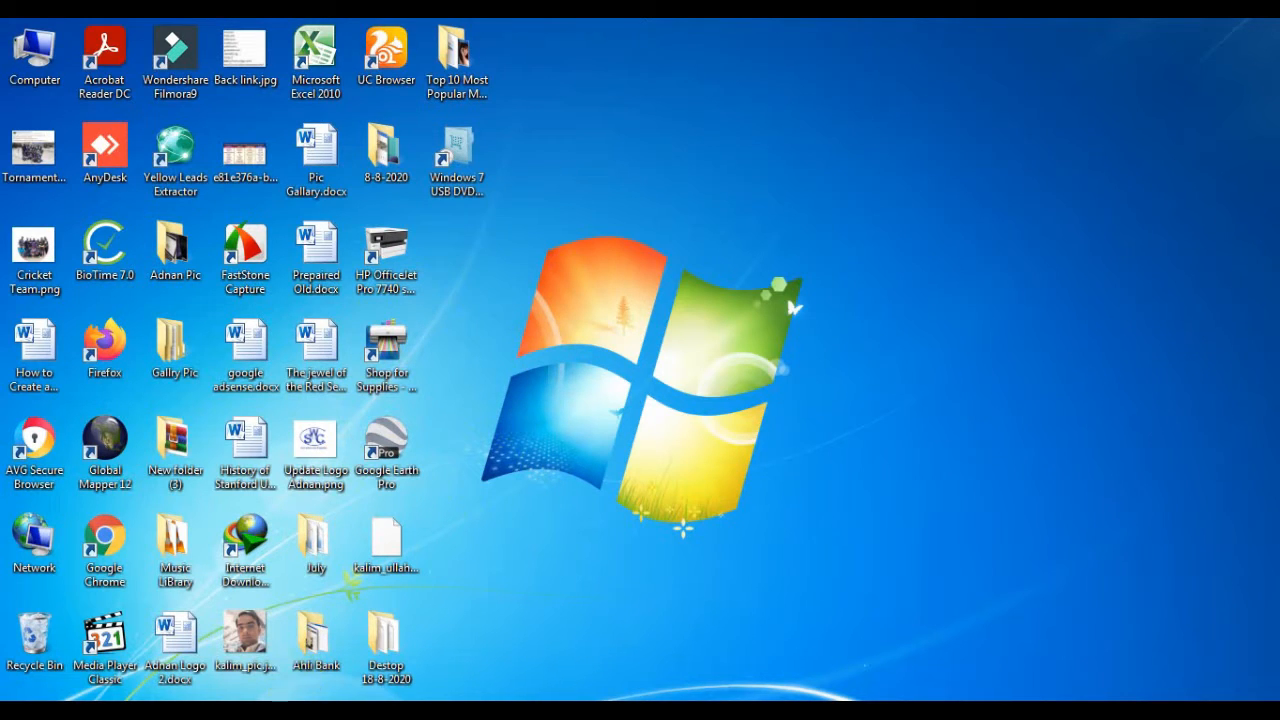
Review the list of required USB, software, Windows 7 ISO and Windows Image Tool items in the open Word document.
left_click(368, 712)
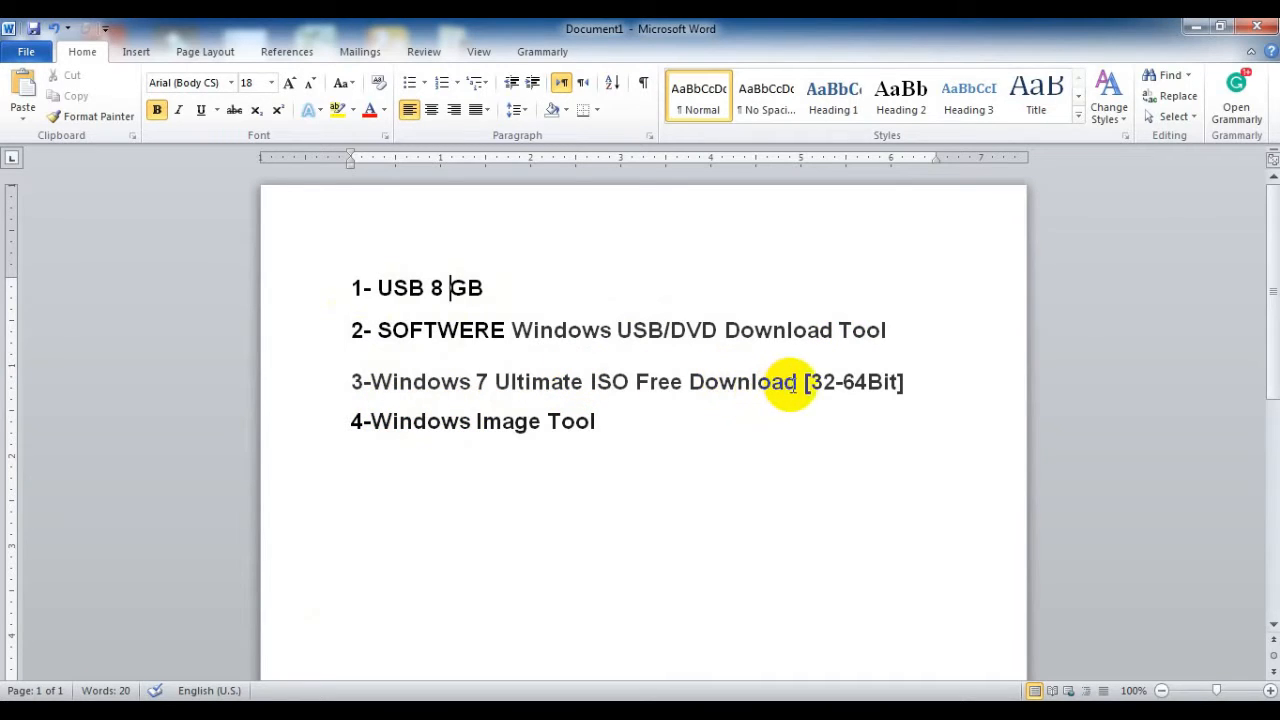
left_click_drag(810, 381, 843, 380)
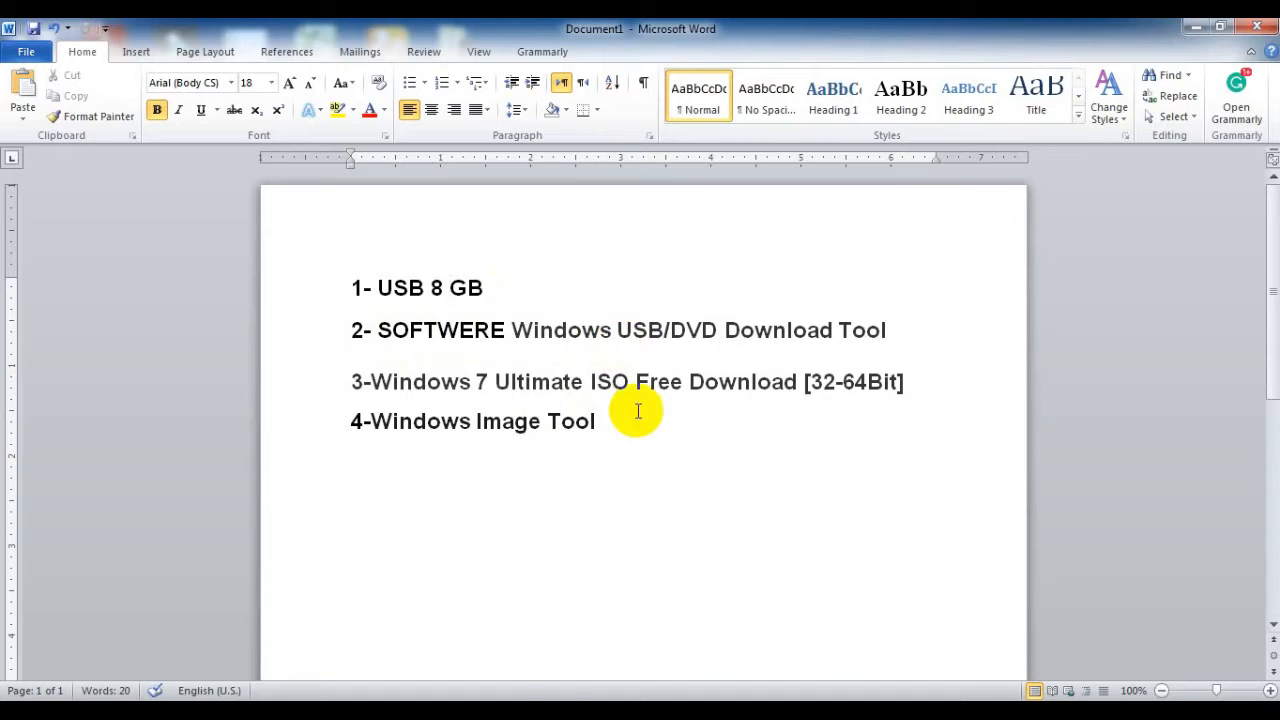
Switch to Chrome and look over the download pages for the USB/DVD Download Tool, Windows 7 Ultimate ISO and Windows Image Tool.
left_click(528, 711)
mouse_move(1270, 291)
left_mouse_down()
mouse_move(1274, 190)
mouse_move(1274, 280)
left_mouse_up()
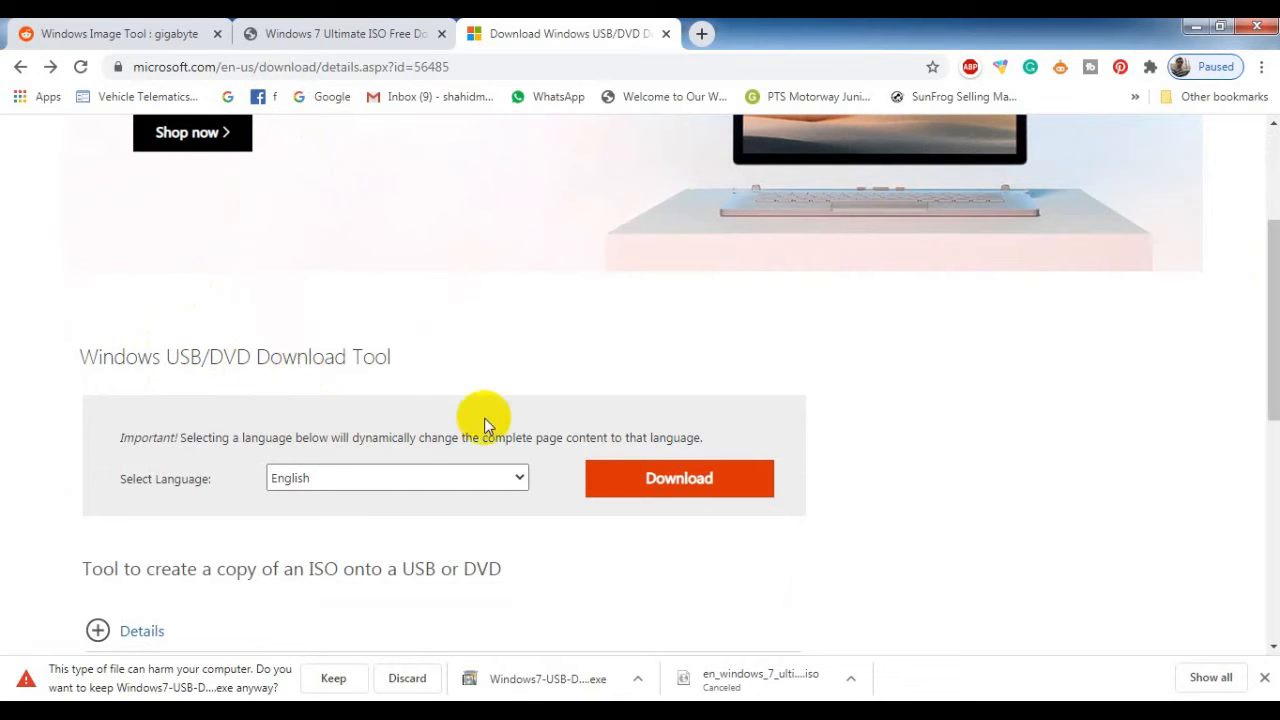
left_click(320, 34)
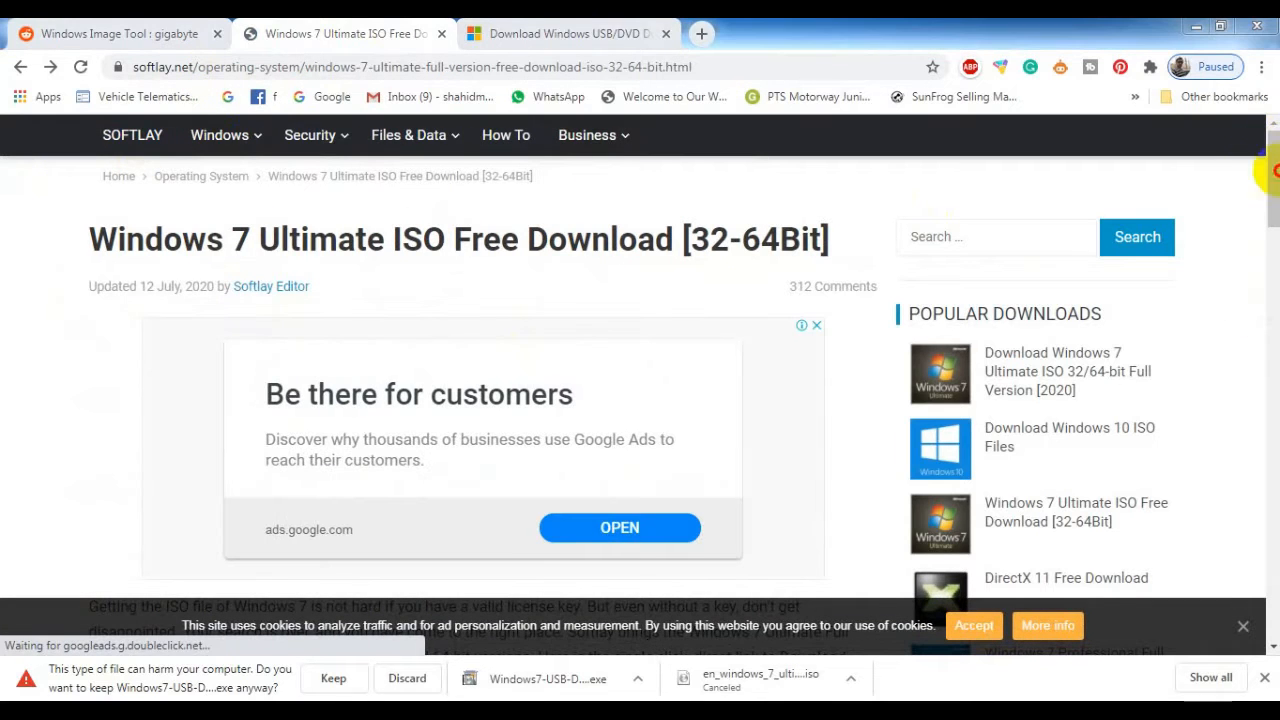
left_click_drag(1275, 180, 1275, 275)
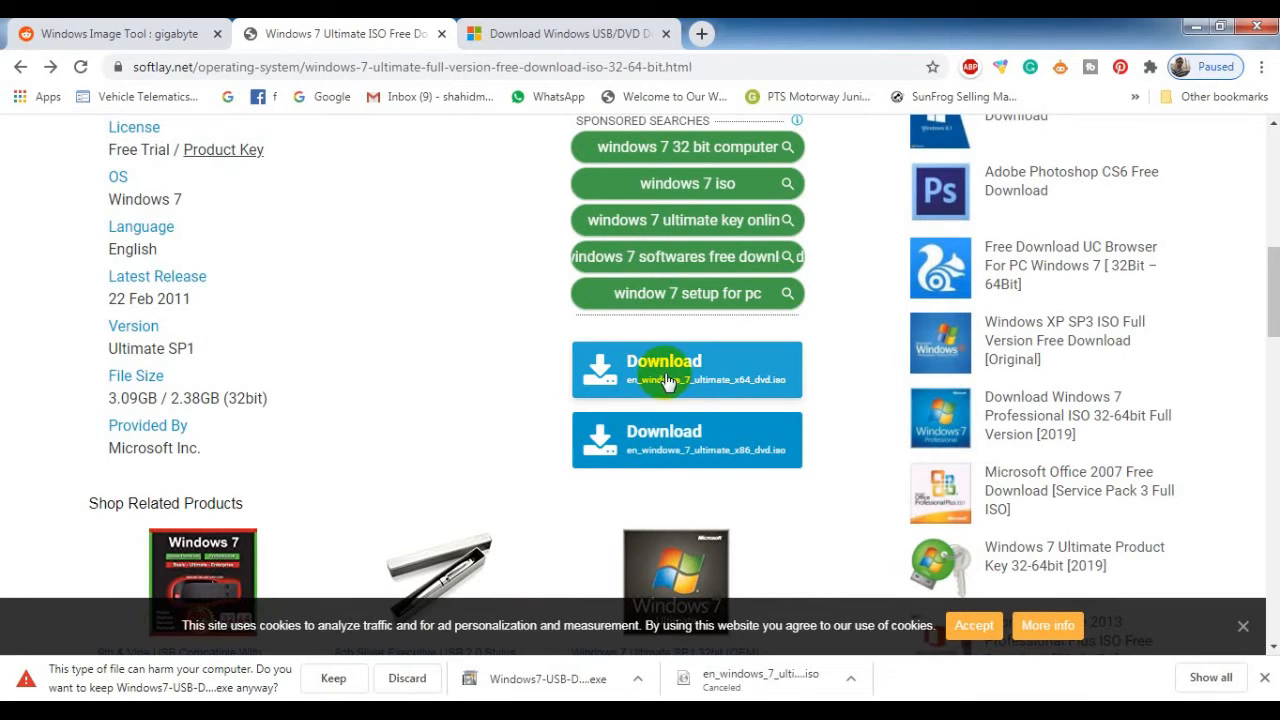
left_click(110, 33)
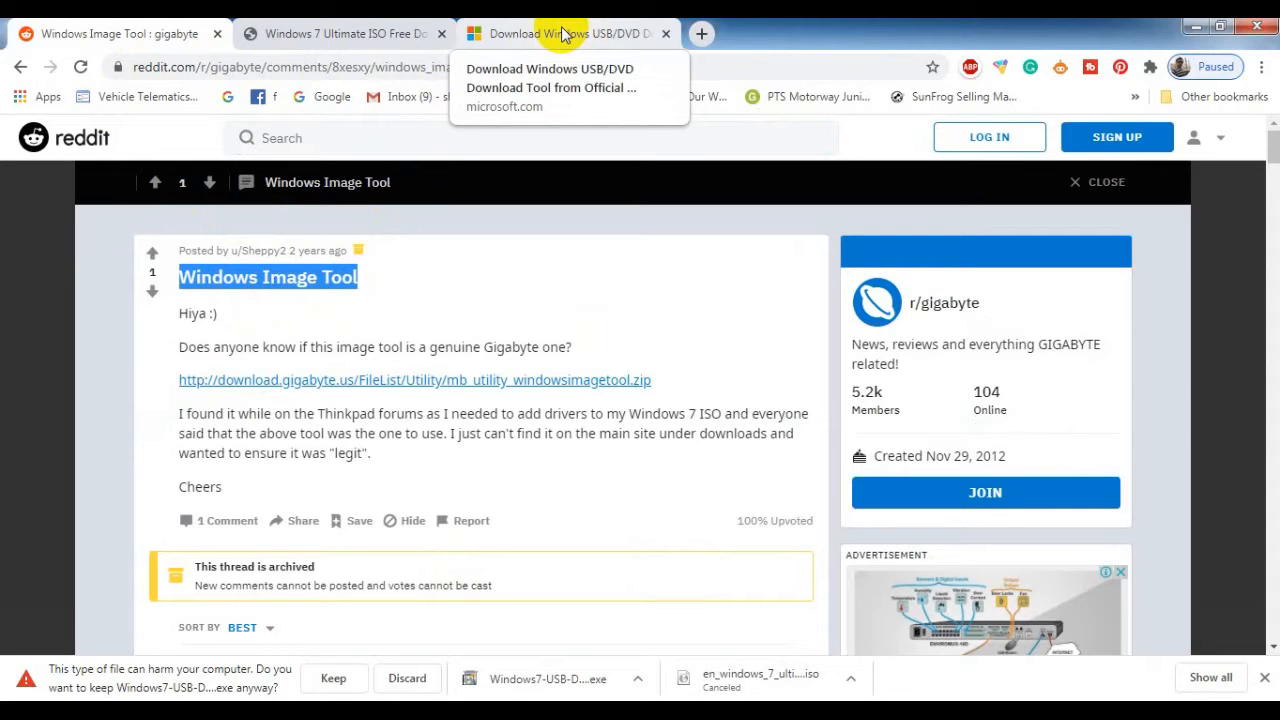
left_click(1197, 27)
left_click(1197, 27)
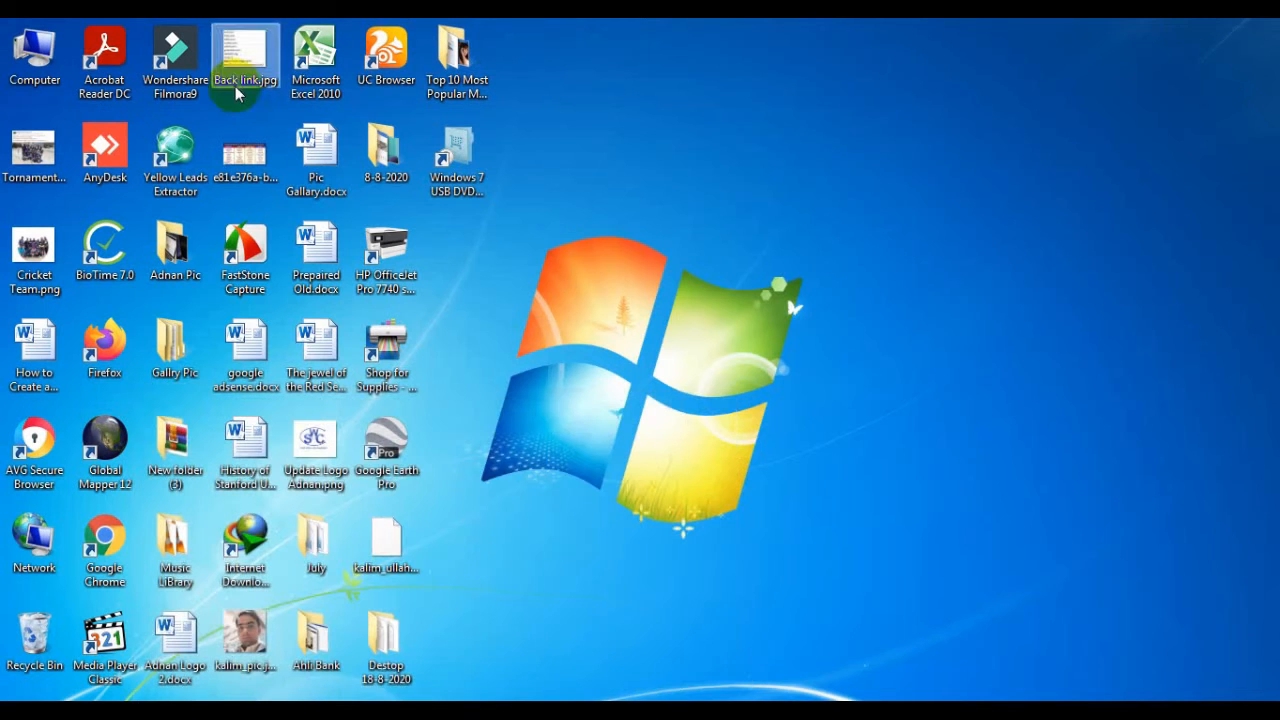
Check Removable Disk (G:) in Computer and extract the Windows7-USB-DVD-Download-Tool archive in place in the SOFTWERS folder on Local Disk (E:).
double_click(36, 60)
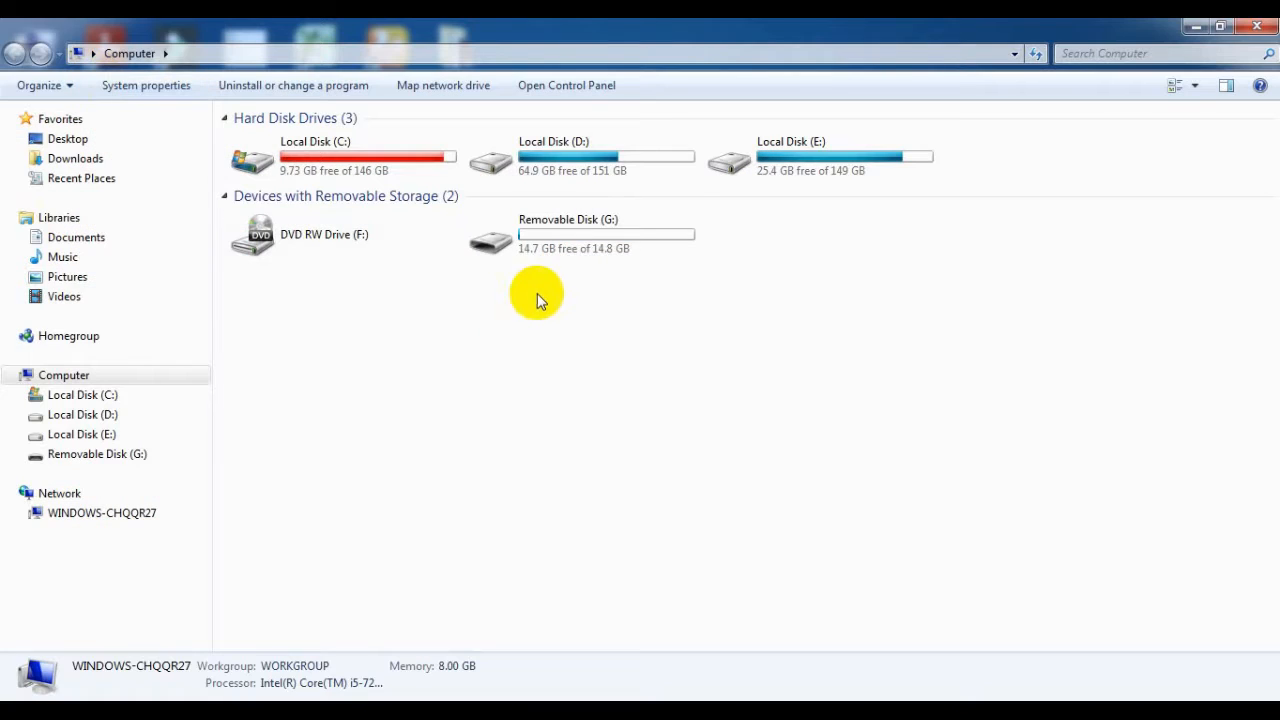
left_click(573, 250)
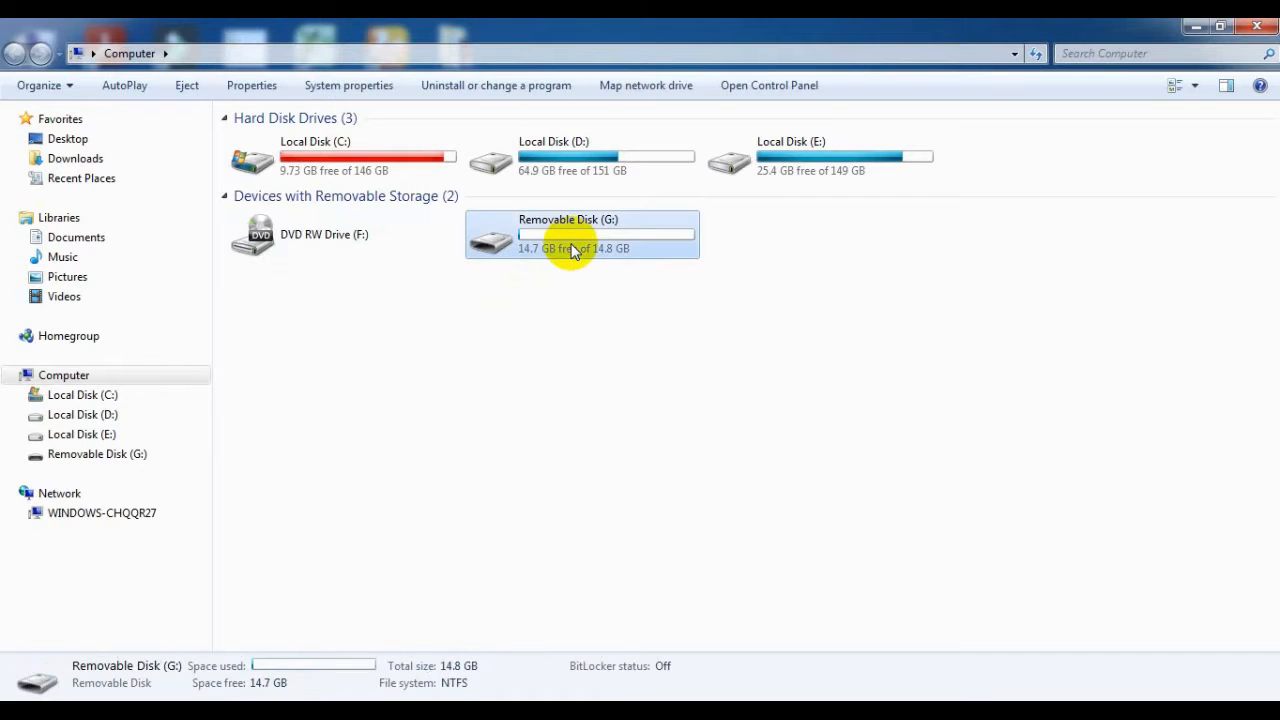
left_click(115, 436)
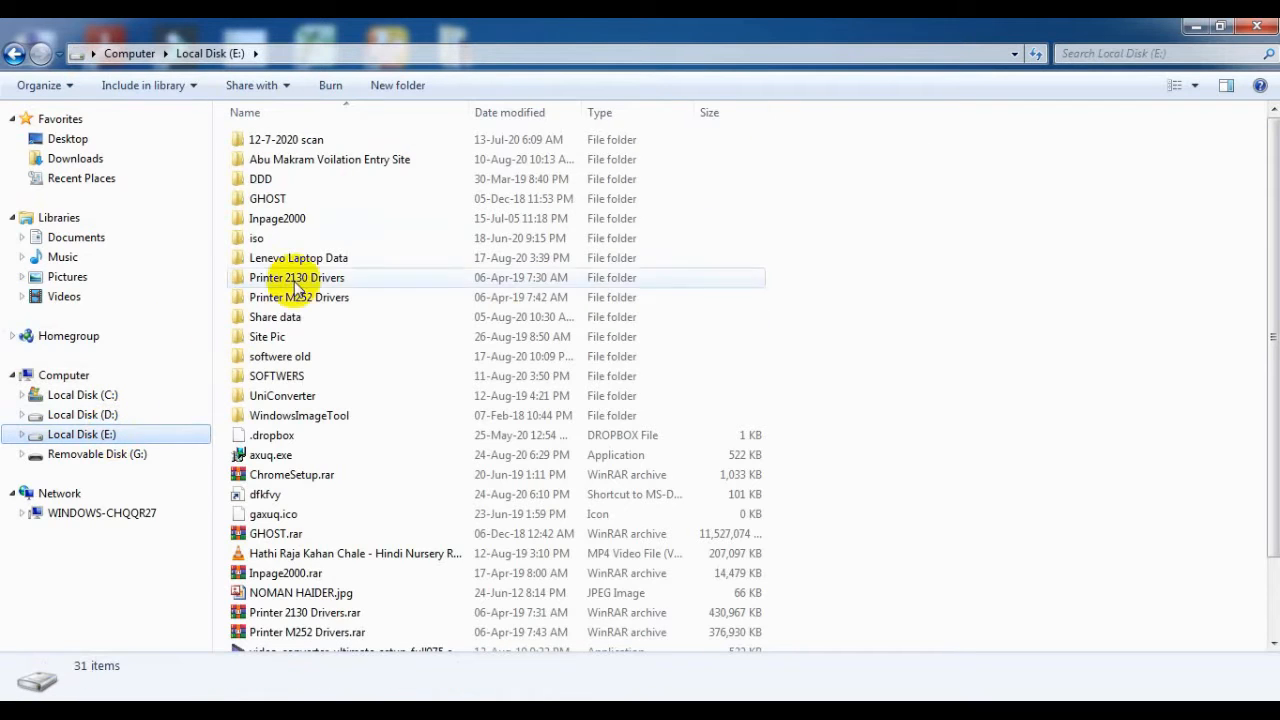
left_click(321, 375)
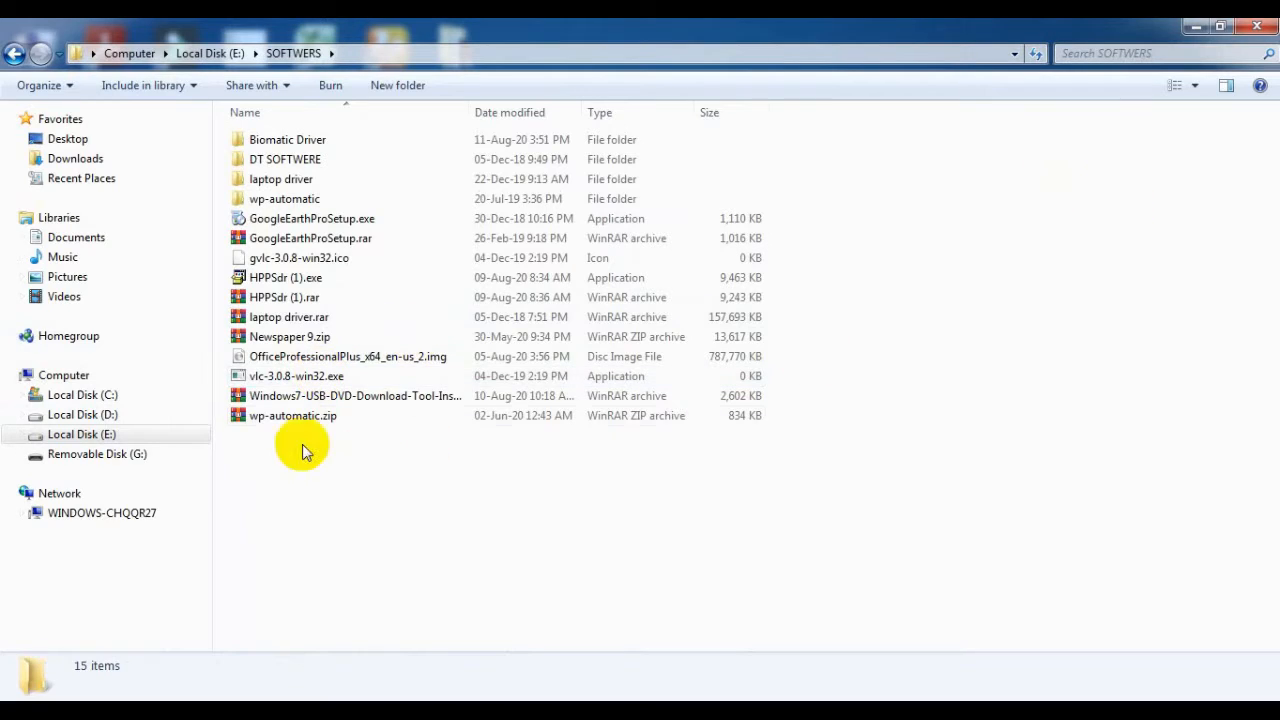
right_click(415, 400)
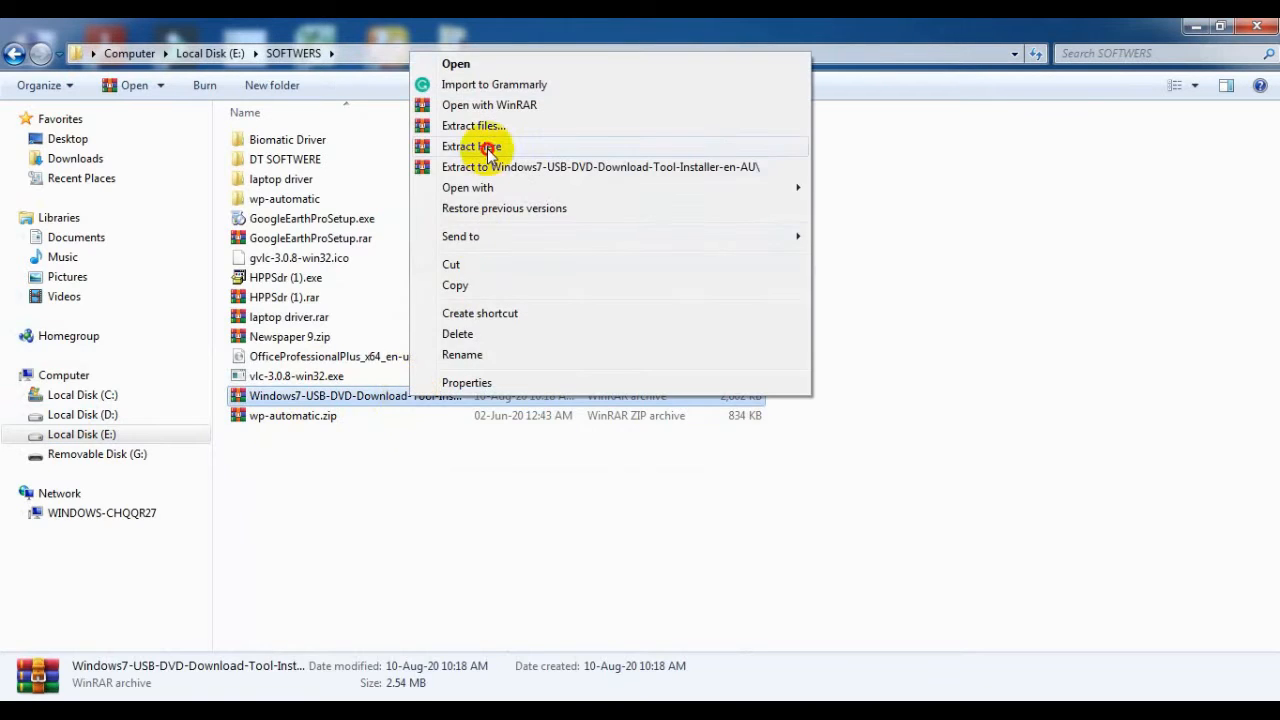
left_click(485, 146)
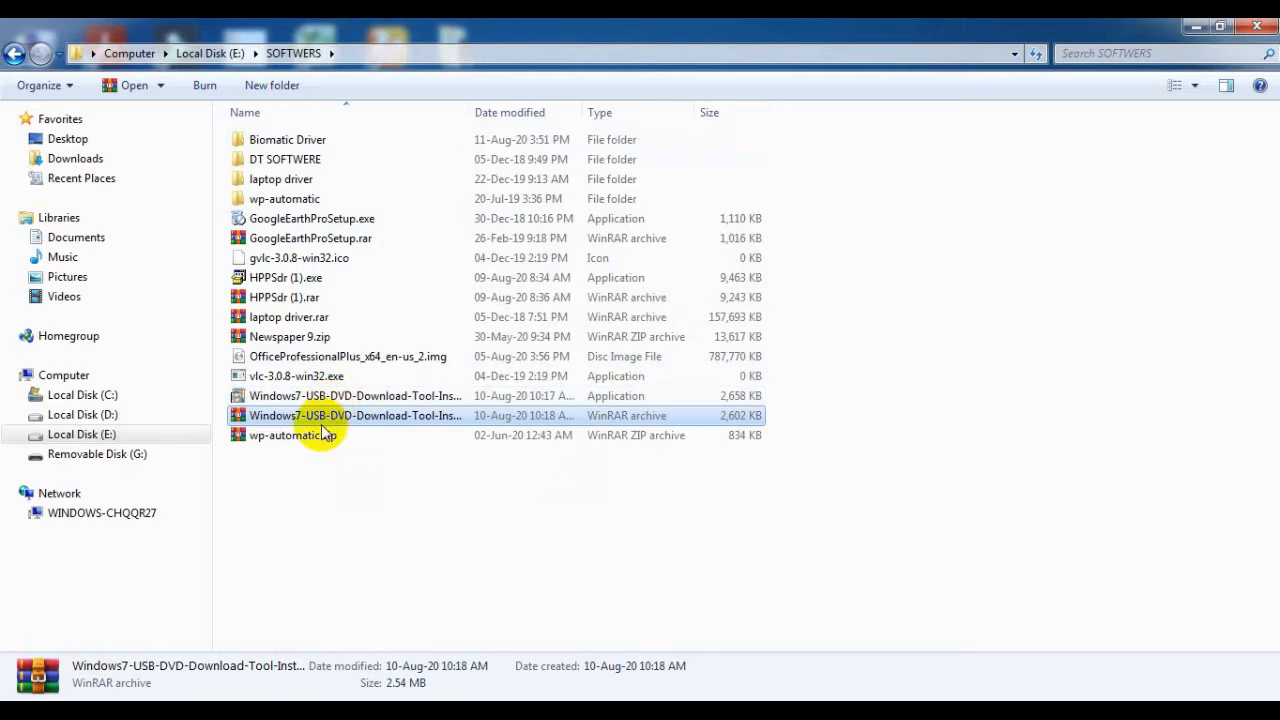
double_click(342, 397)
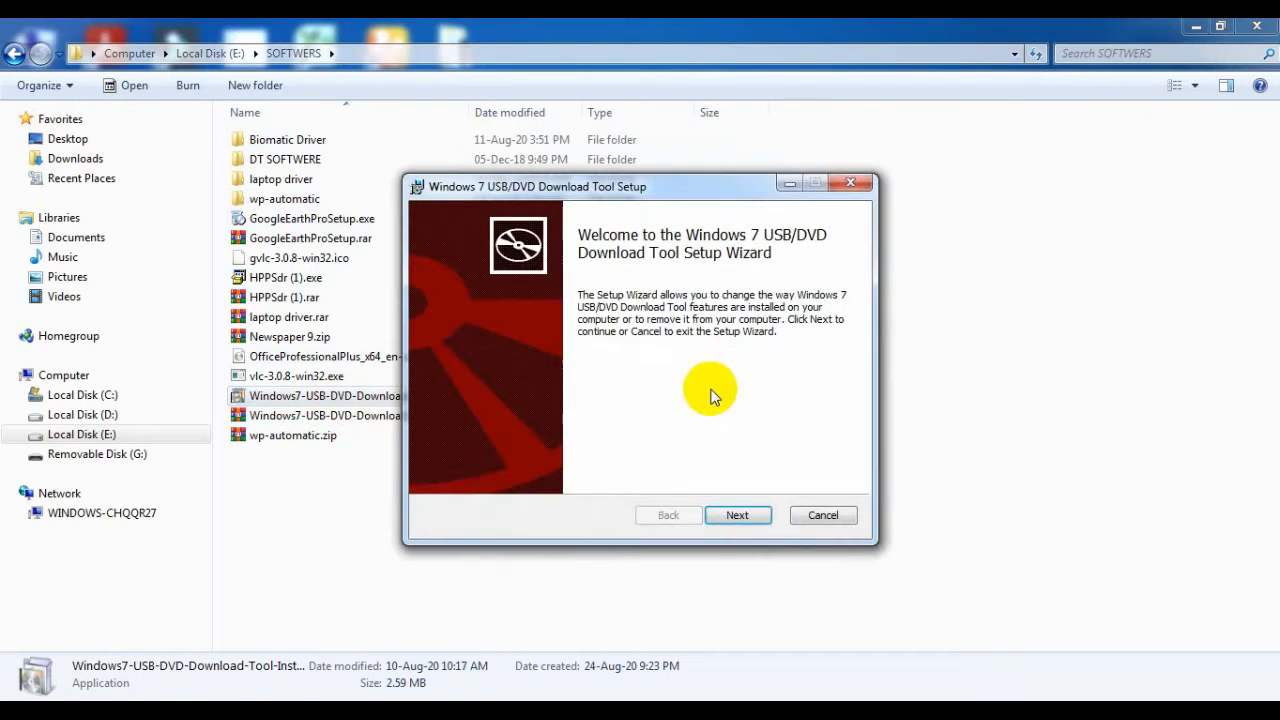
left_click(740, 514)
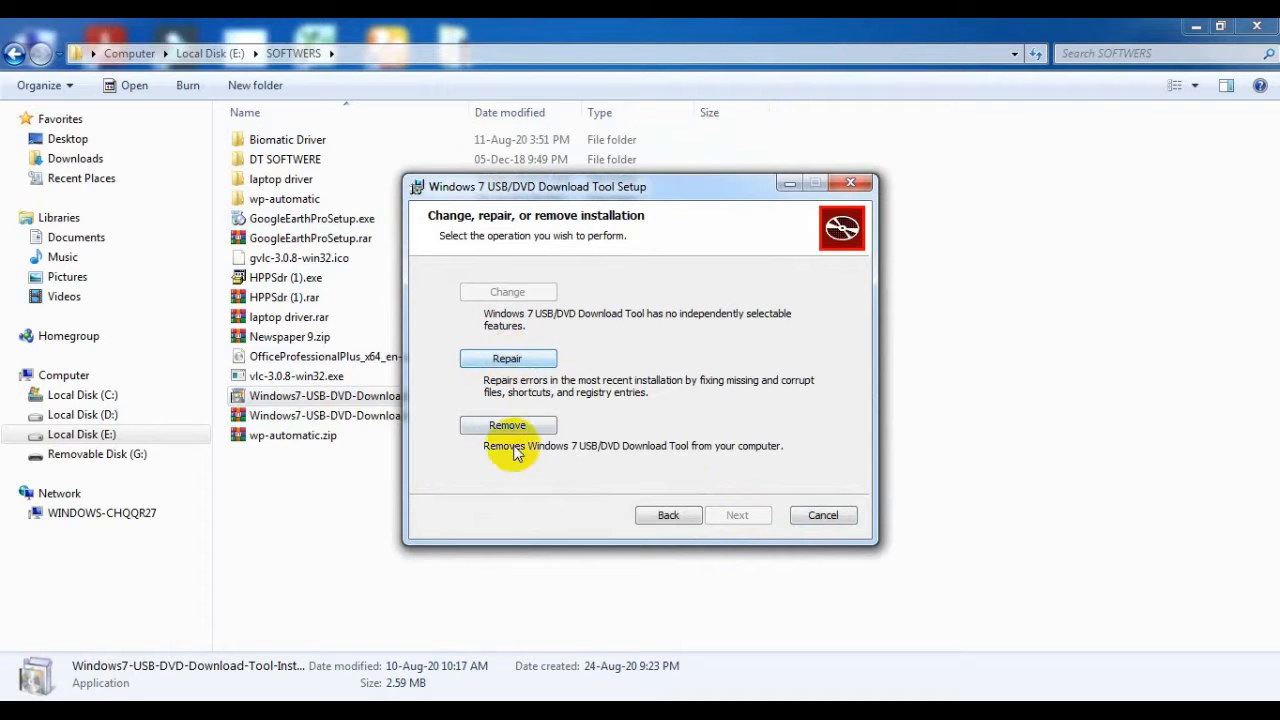
left_click(824, 515)
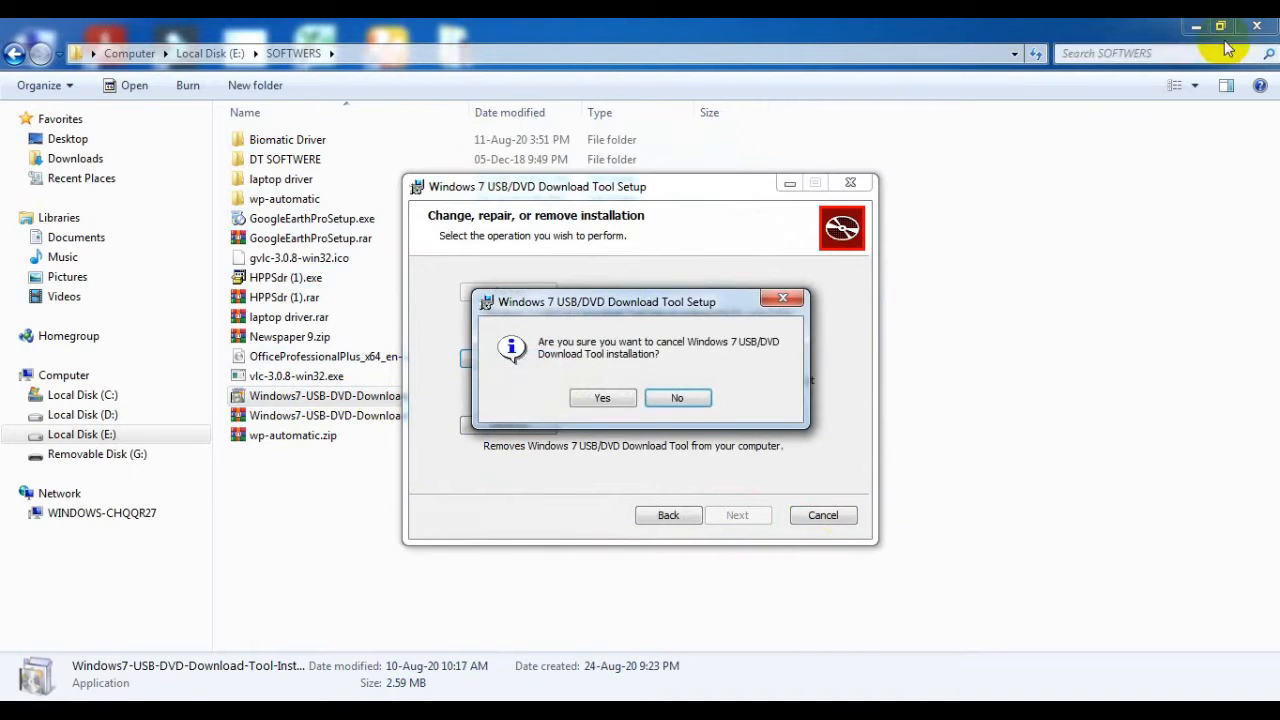
left_click(612, 398)
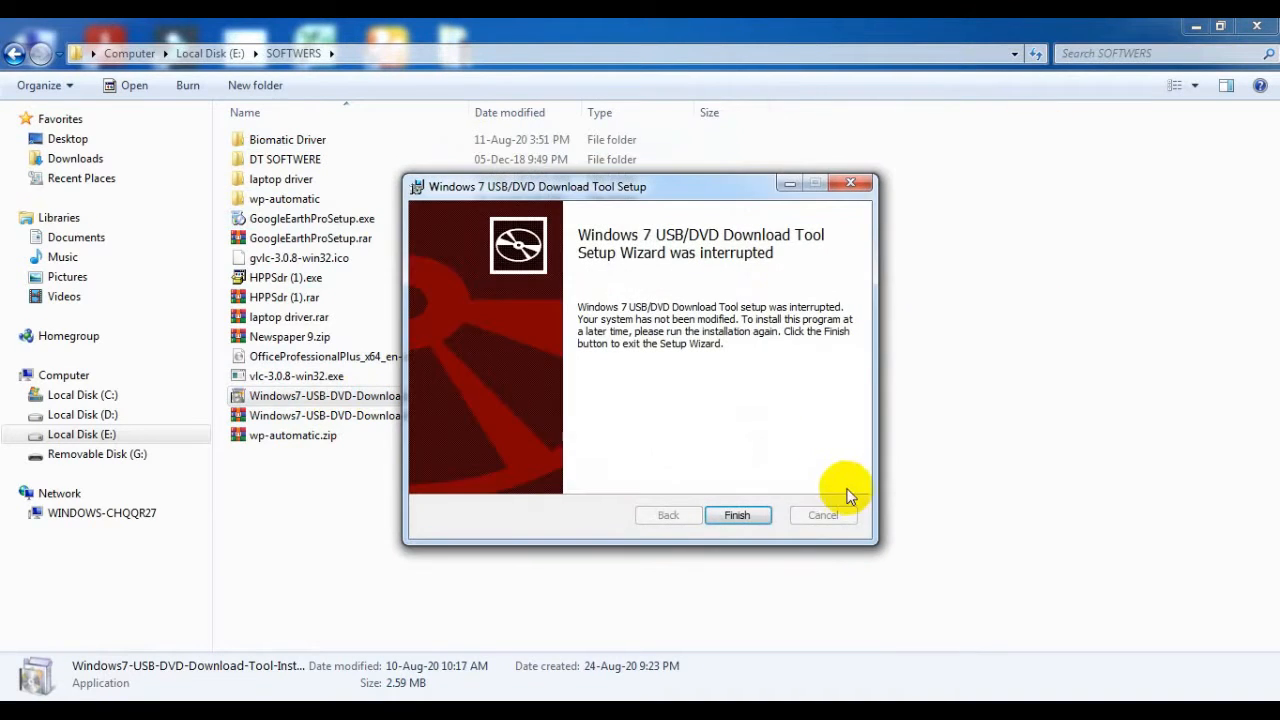
left_click(757, 514)
Launch the Windows 7 USB/DVD Download Tool from the desktop and choose E:\iso\en_windows_7_AIO_sp1_x64_x86_dvd.ISO as the source file.
left_click(1190, 28)
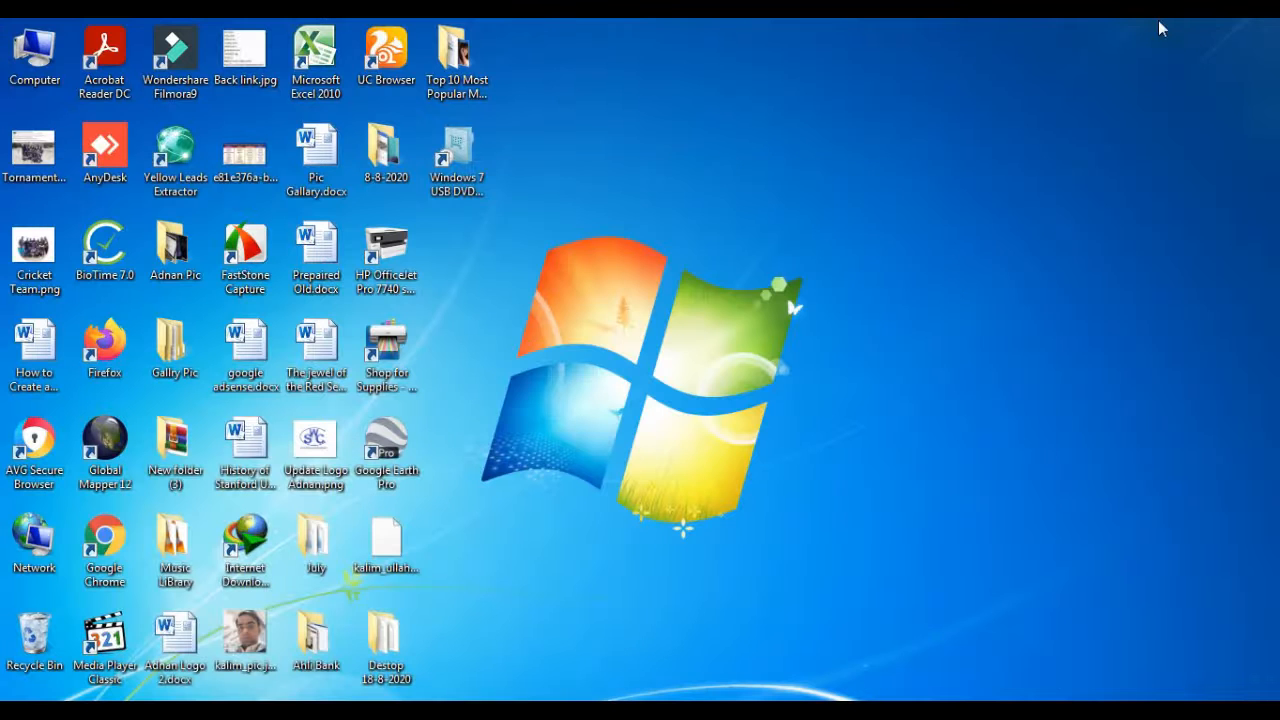
left_click(458, 178)
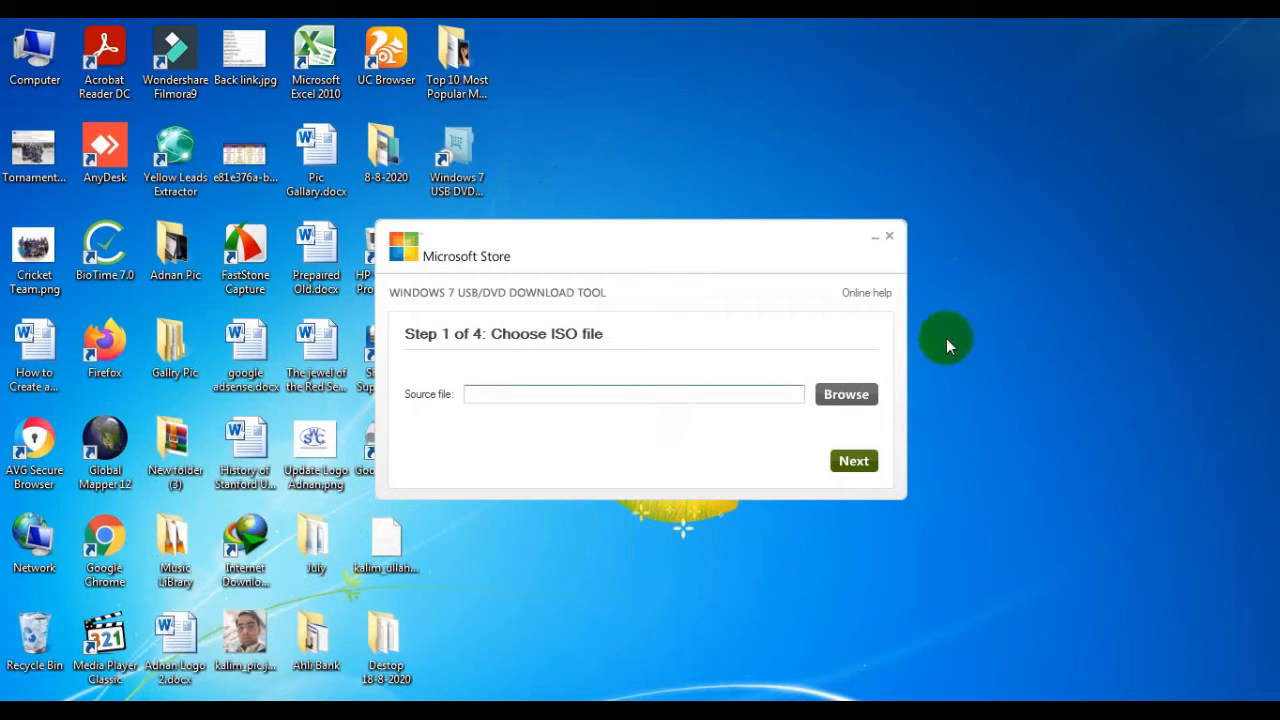
left_click(846, 400)
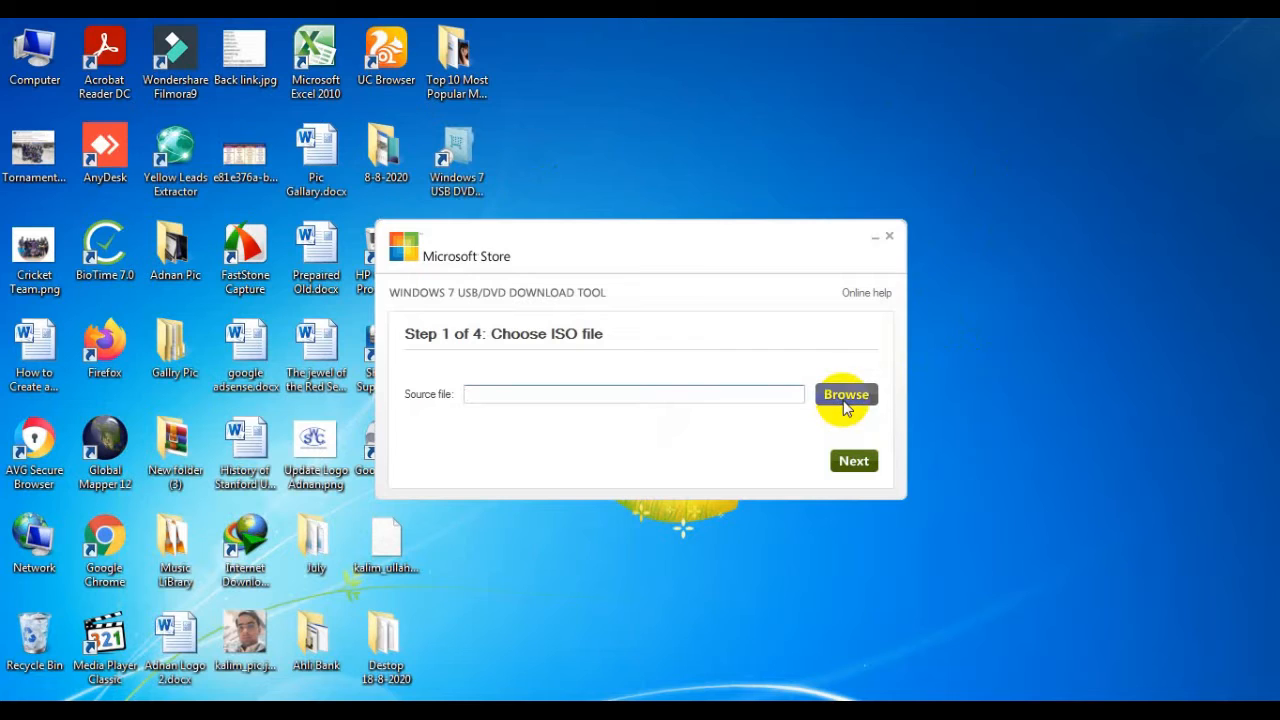
left_click_drag(509, 380, 509, 471)
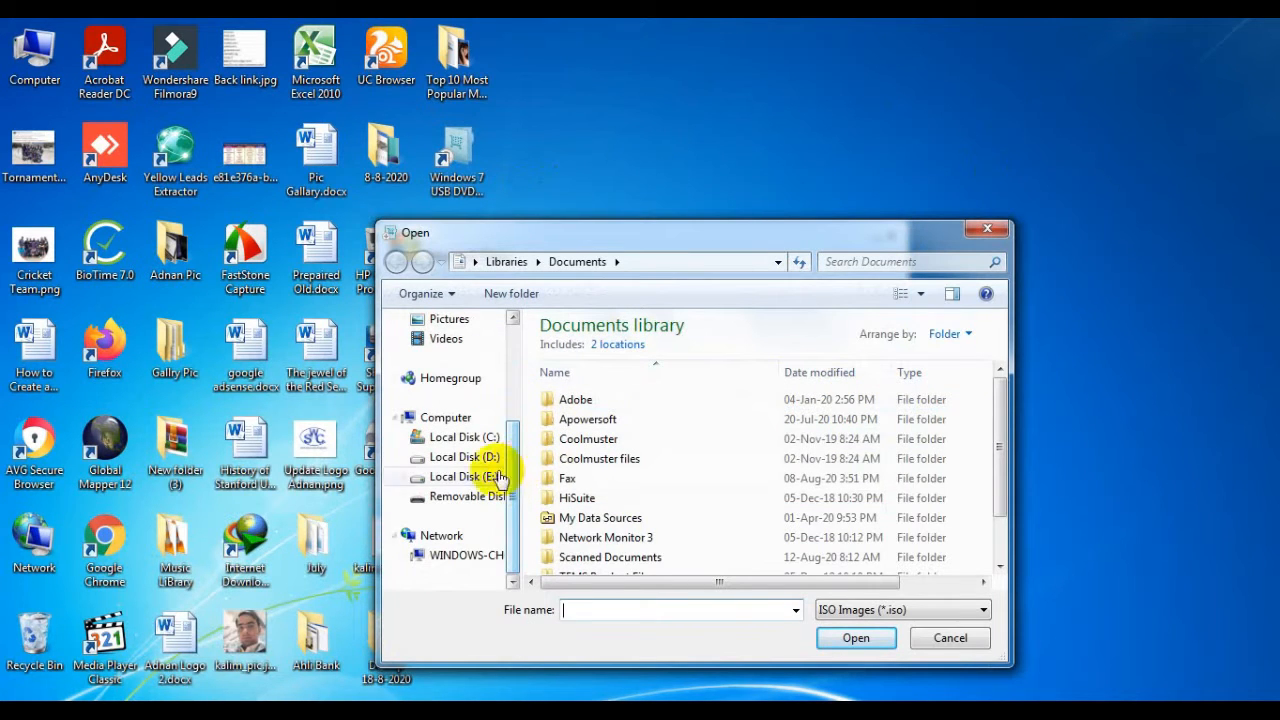
left_click(478, 476)
double_click(573, 452)
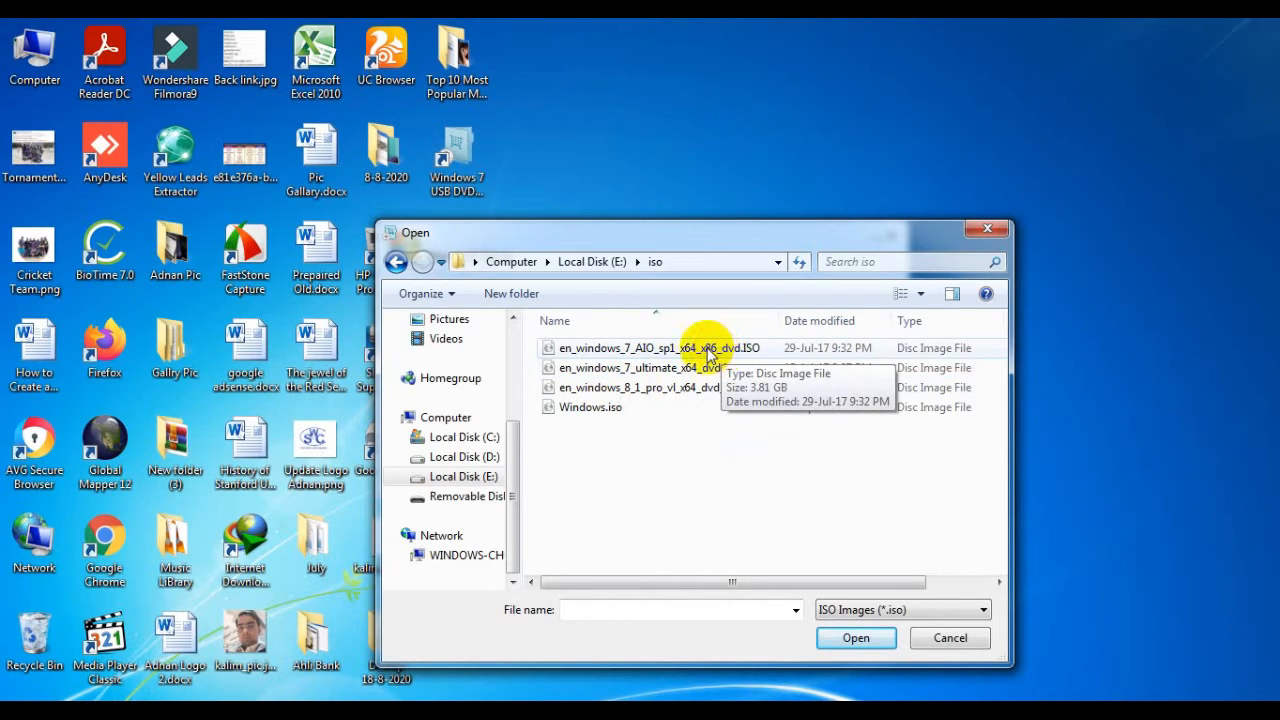
left_click(622, 356)
double_click(620, 357)
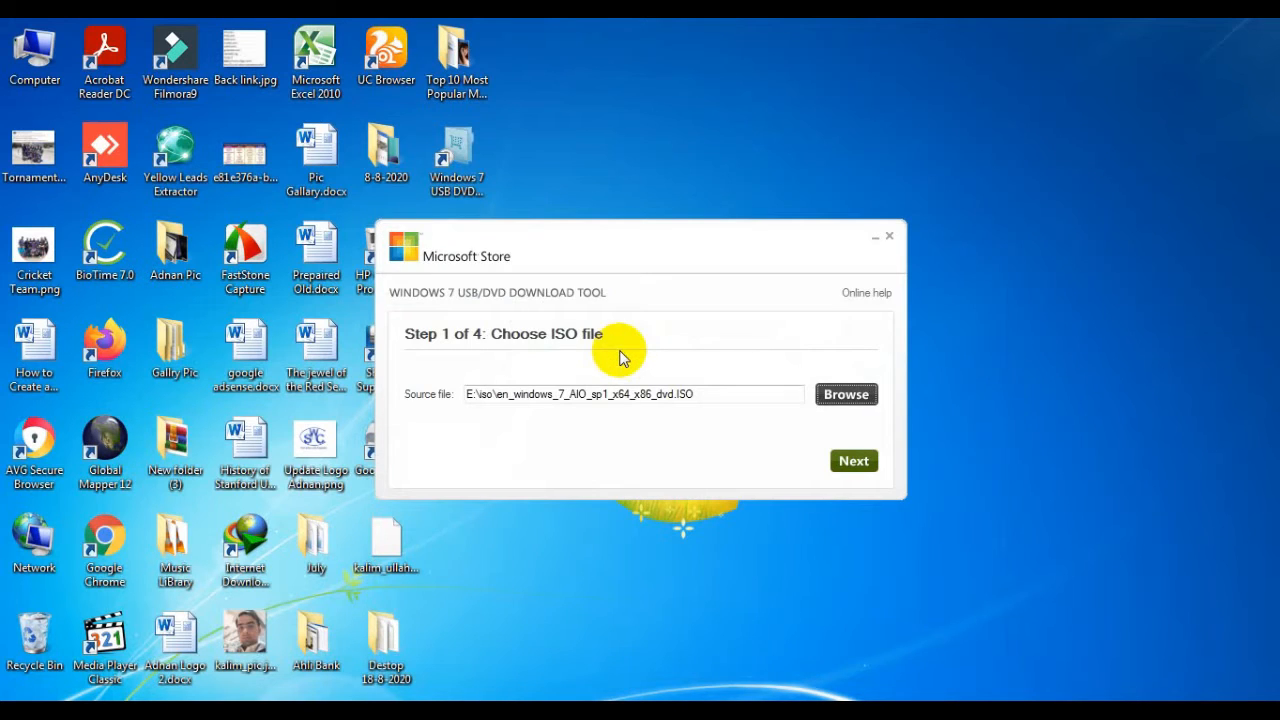
left_click(840, 461)
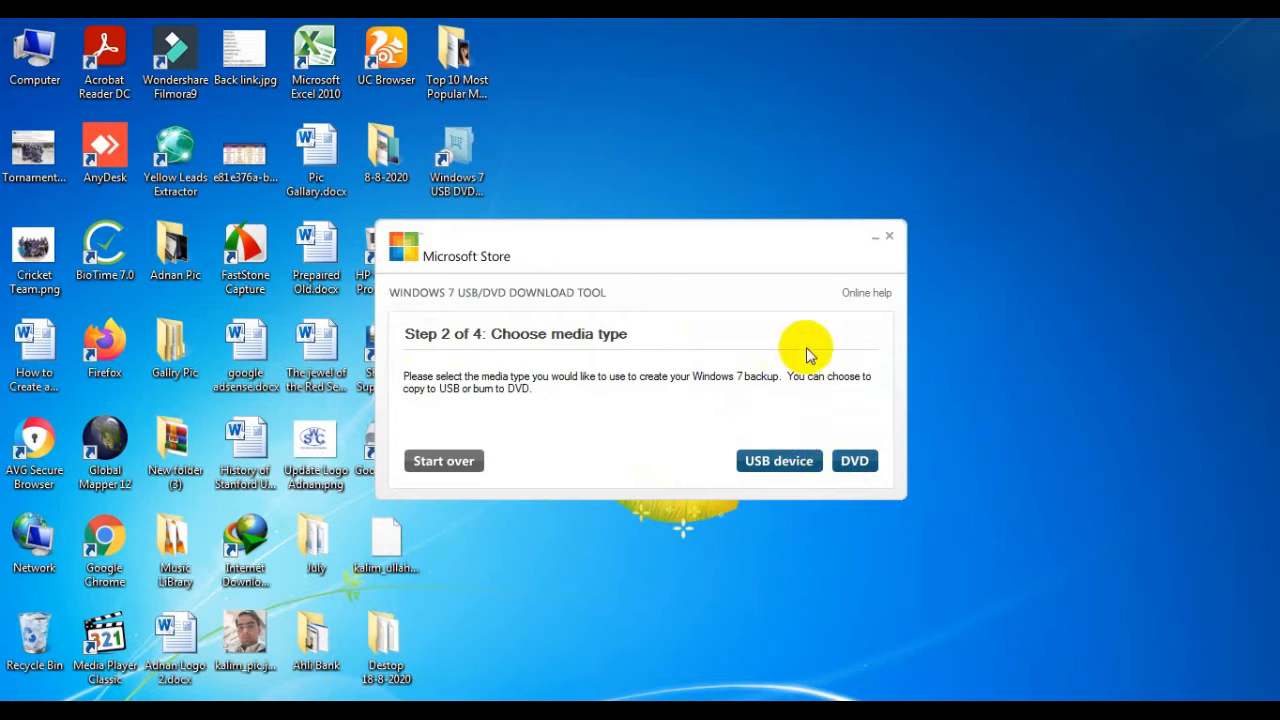
Copy the image to the USB device G:\, agreeing to erase all its contents, and close the tool when copying finishes.
left_click(773, 462)
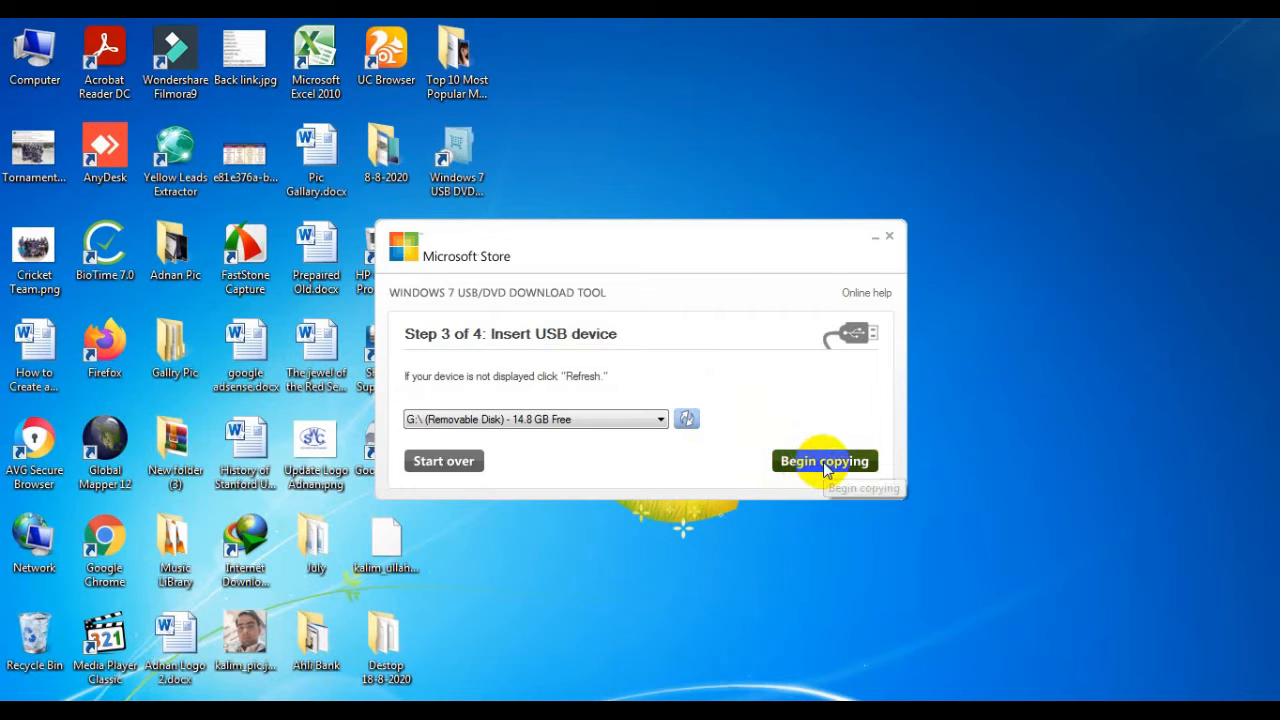
left_click(823, 462)
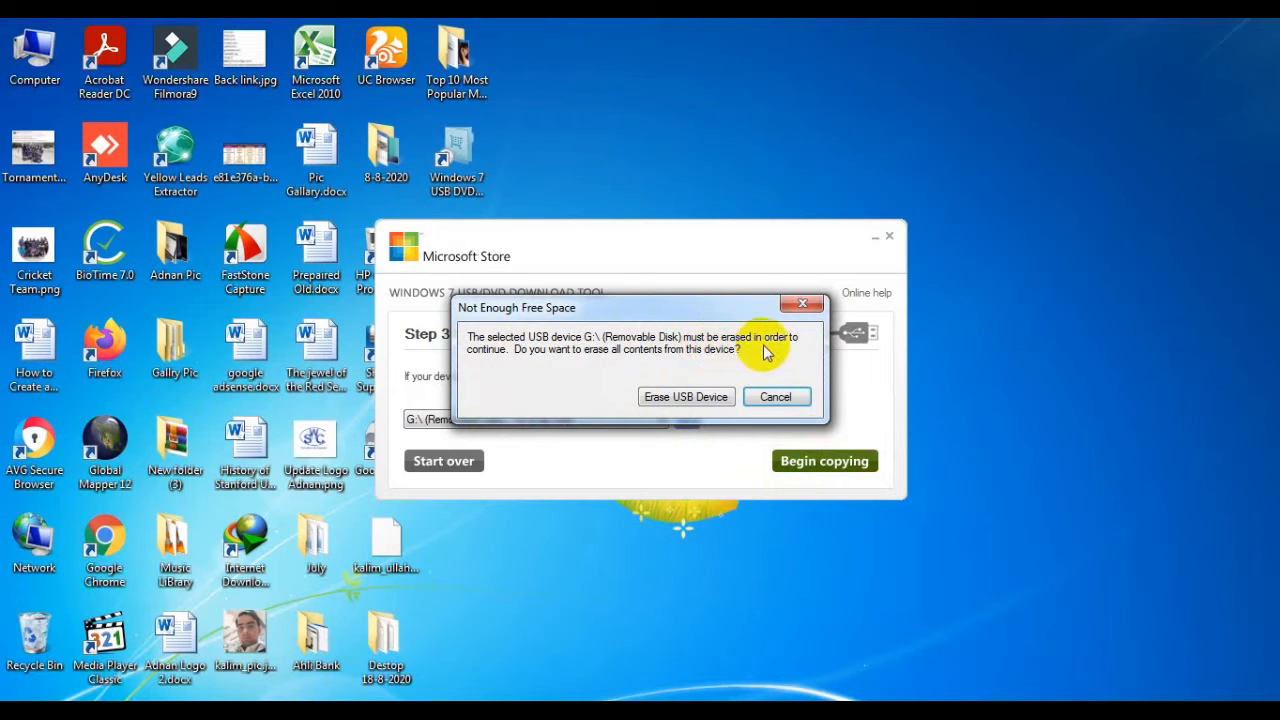
left_click(676, 401)
left_click(721, 437)
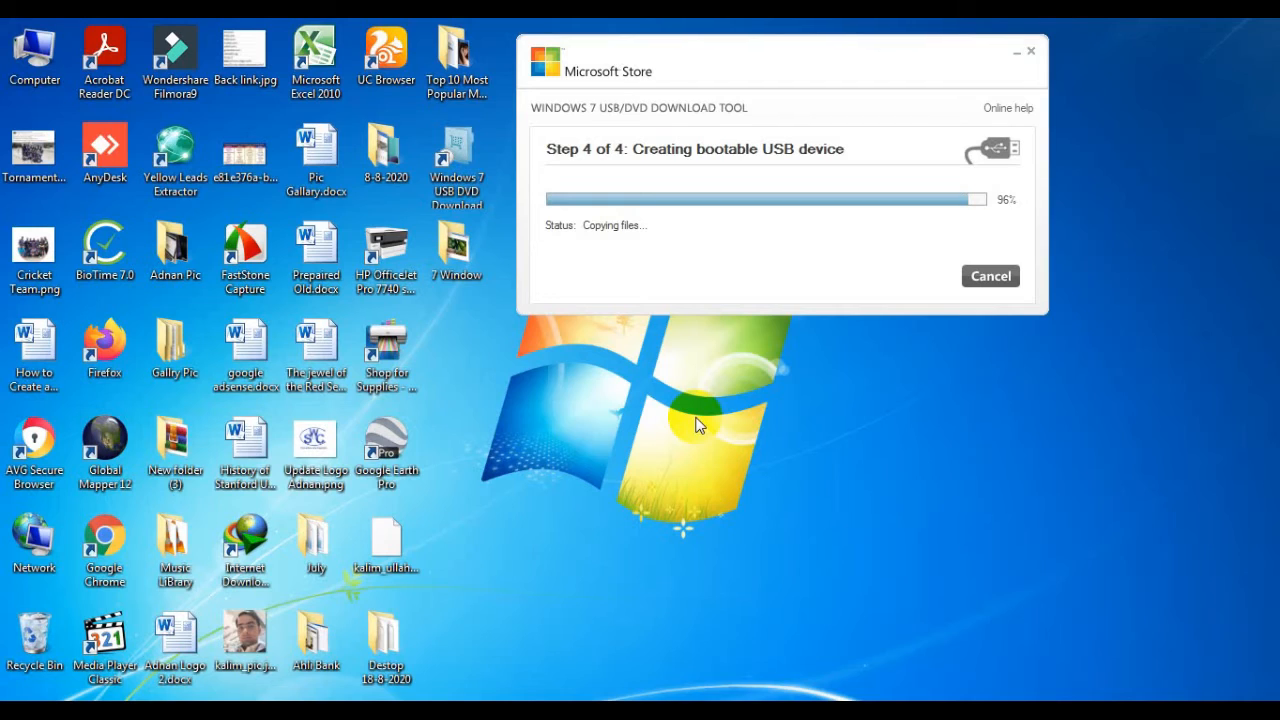
left_click(874, 540)
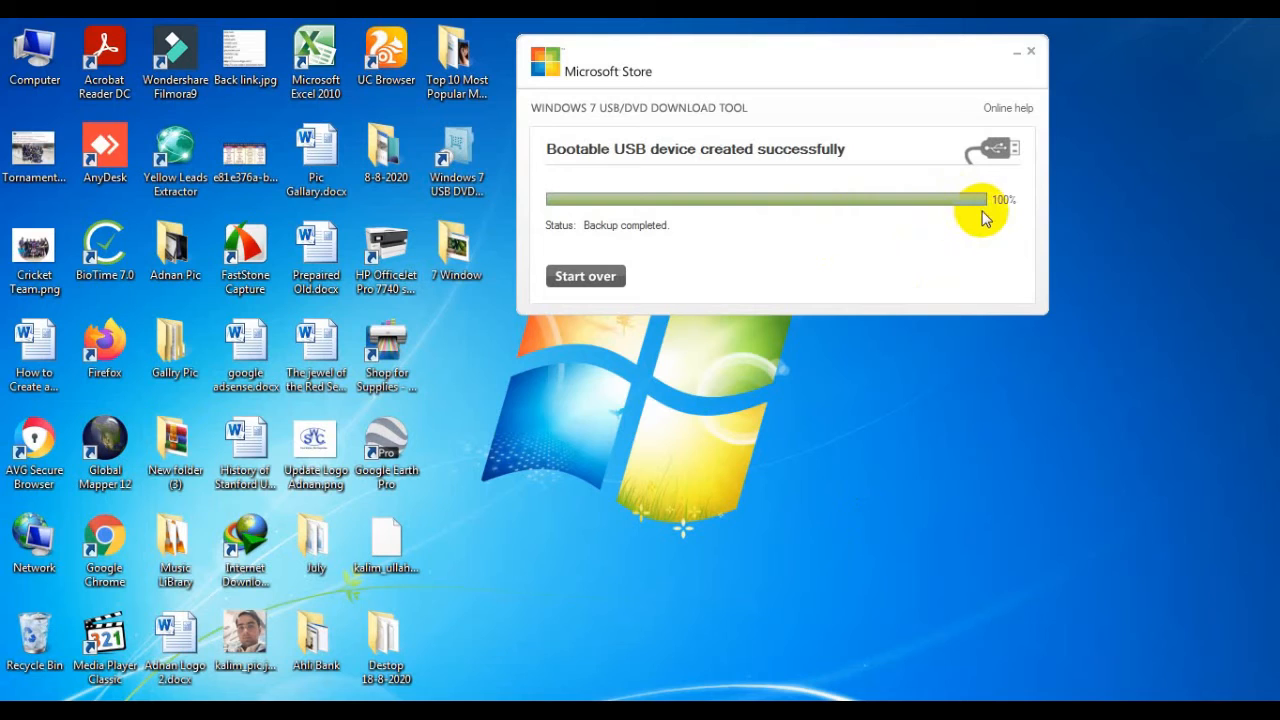
left_click(1031, 53)
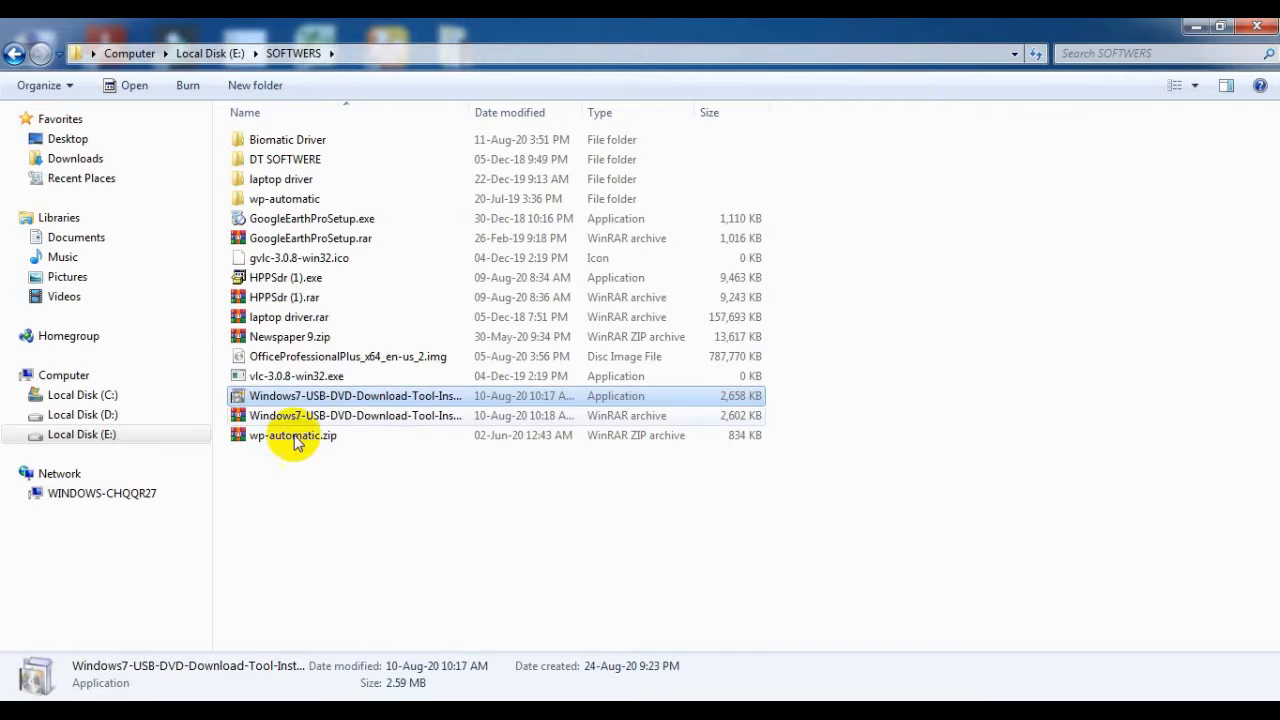
Launch the Windows Image Tool application from WindowsImageTool.rar in the iso folder on Local Disk (E:) and clear away the windows behind it.
left_click(79, 437)
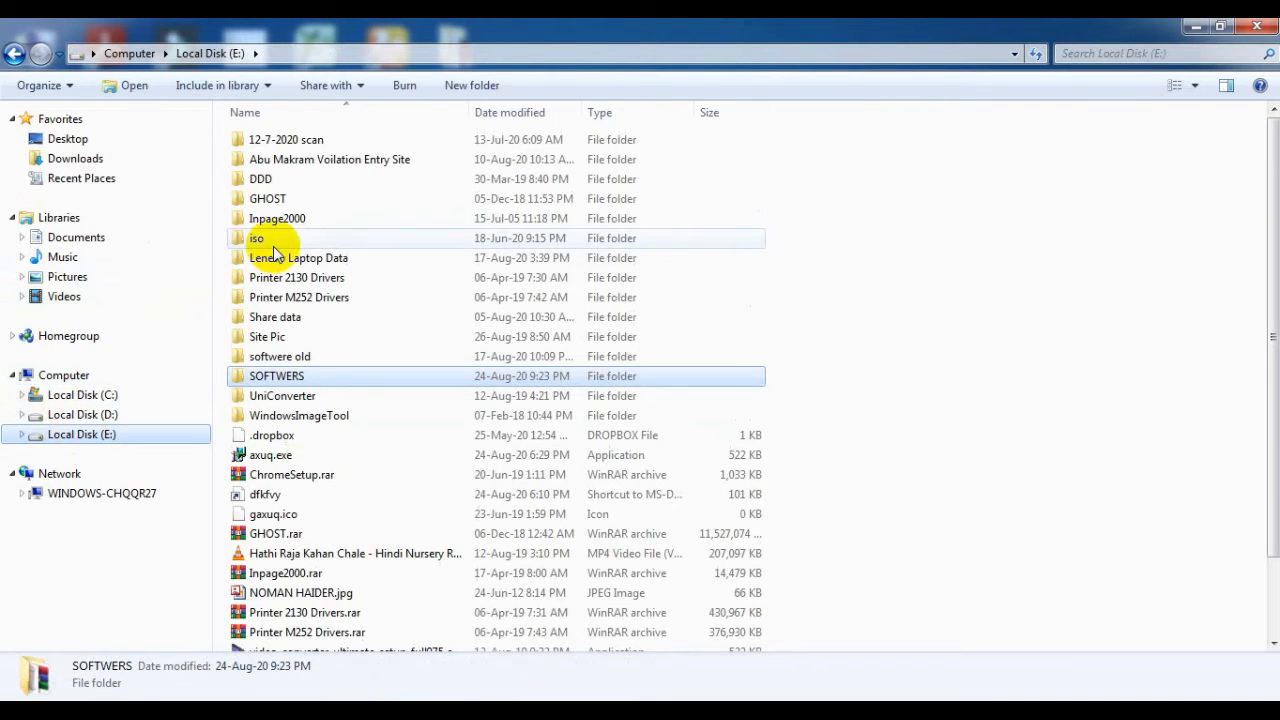
double_click(250, 238)
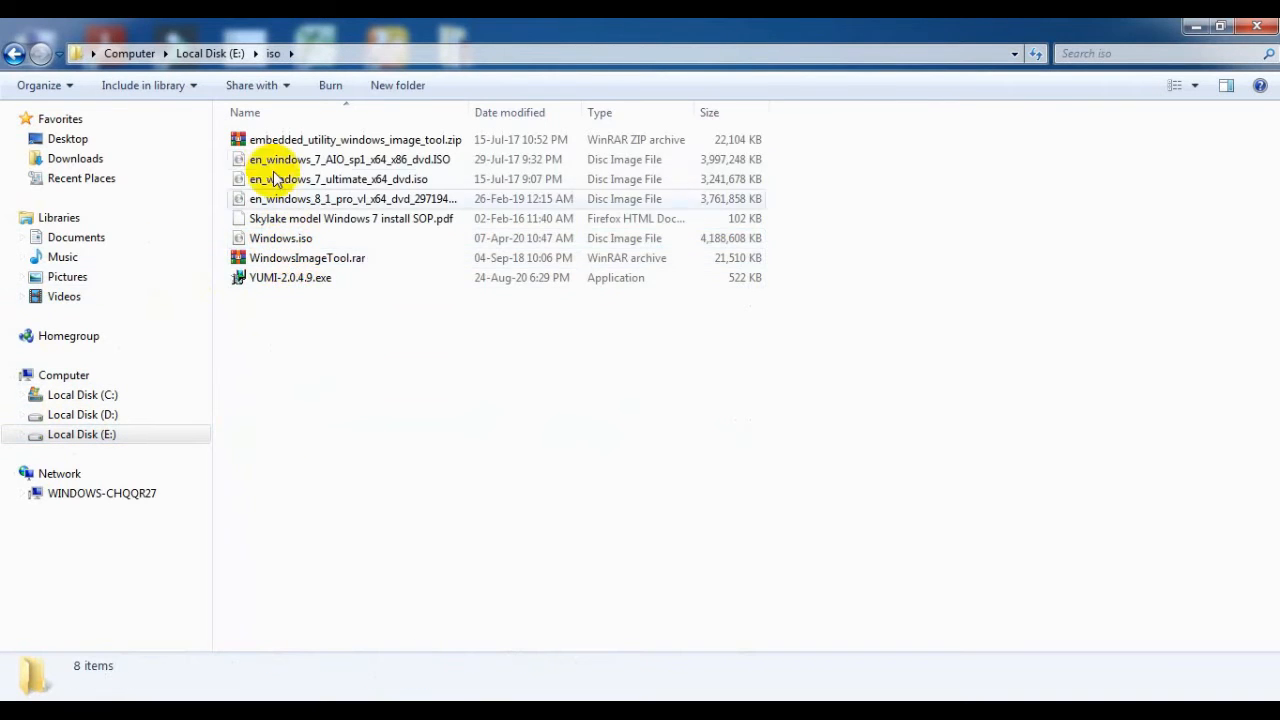
double_click(308, 262)
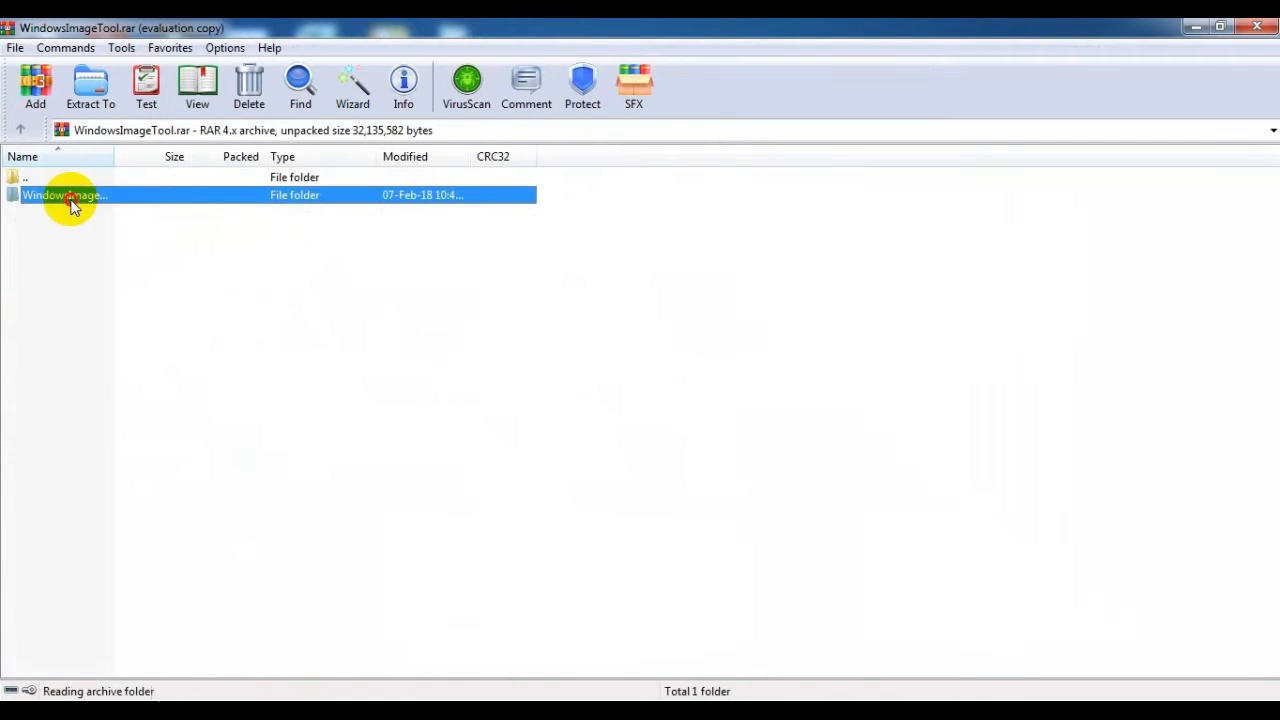
double_click(65, 195)
left_click(702, 372)
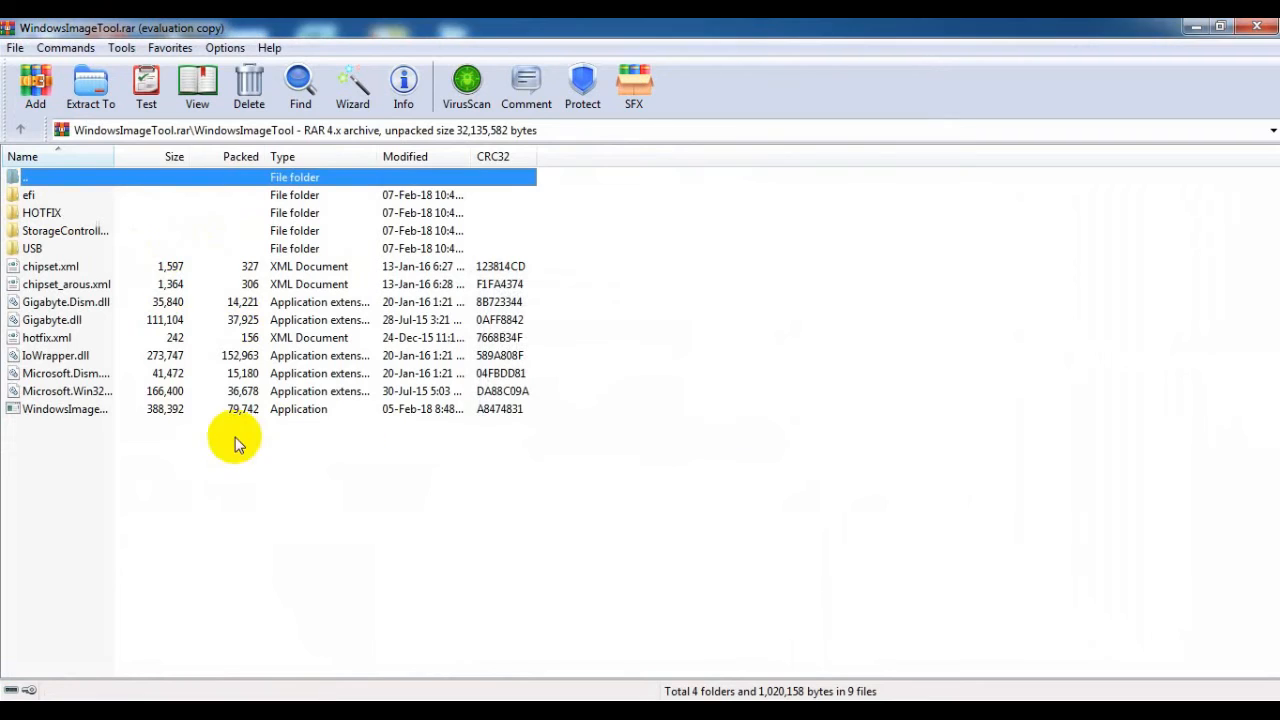
left_click(85, 415)
double_click(85, 418)
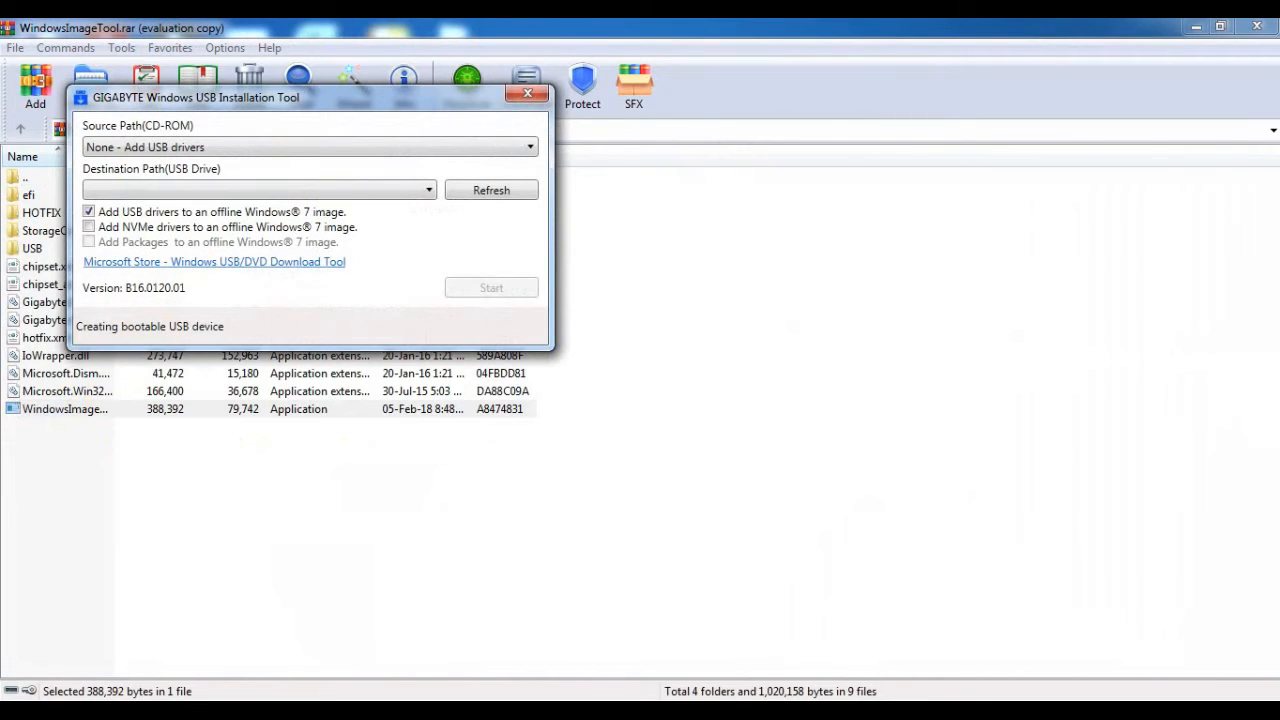
left_click(1196, 27)
left_click(1256, 27)
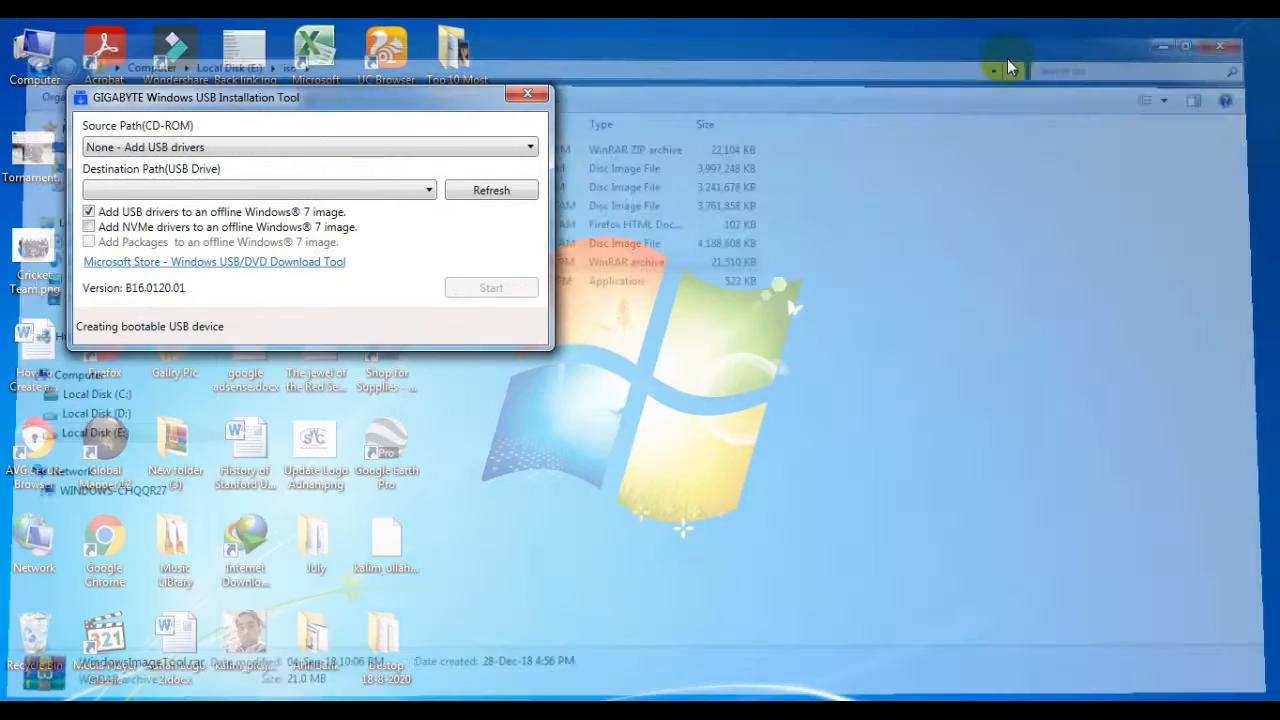
Set the destination to G:\ (Removable Disk) and start adding USB drivers to the offline Windows 7 image.
left_click_drag(441, 99, 978, 107)
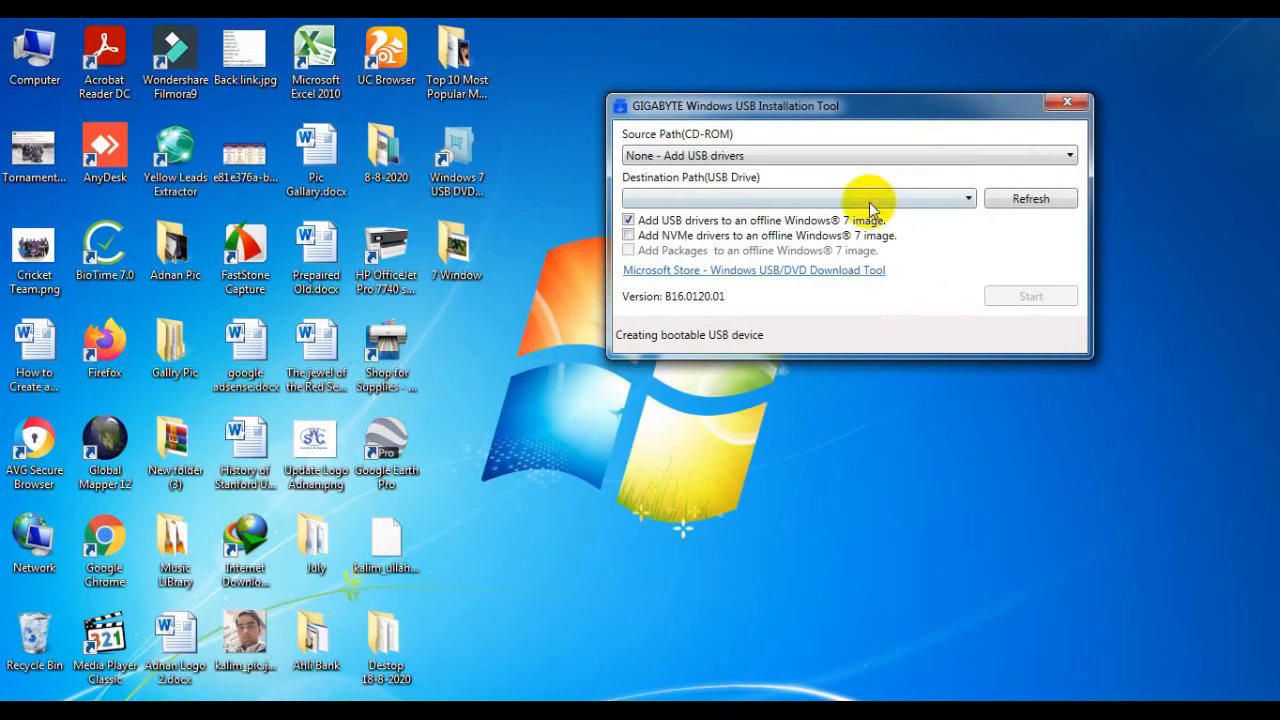
left_click(860, 200)
left_click(777, 216)
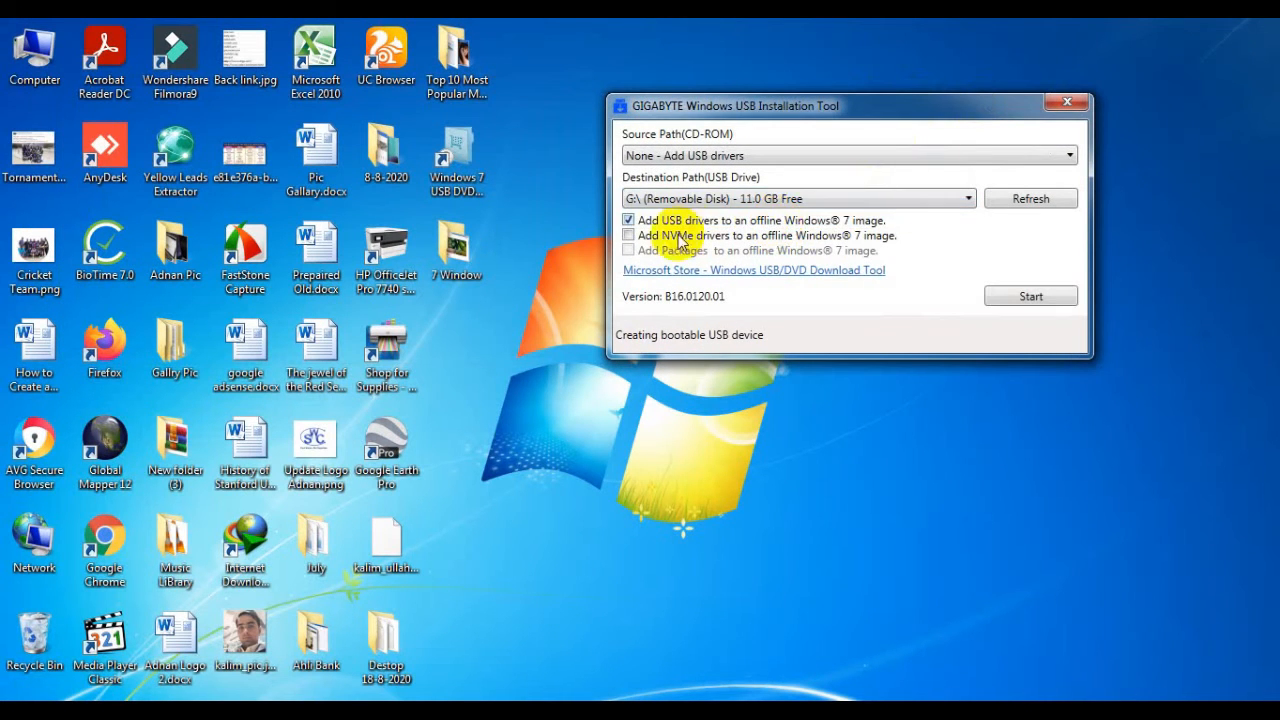
left_click(1022, 298)
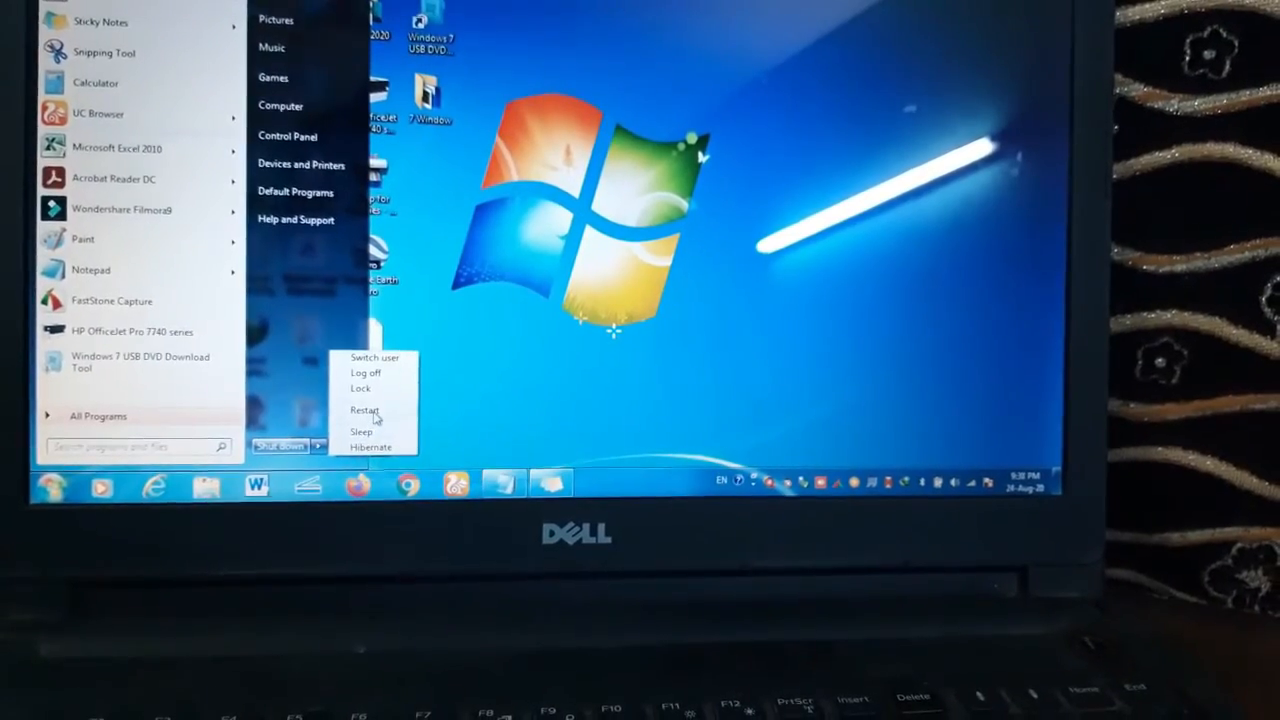
Restart the laptop, forcing the programs that are still open to close and agreeing to lose unsaved work.
left_click(370, 413)
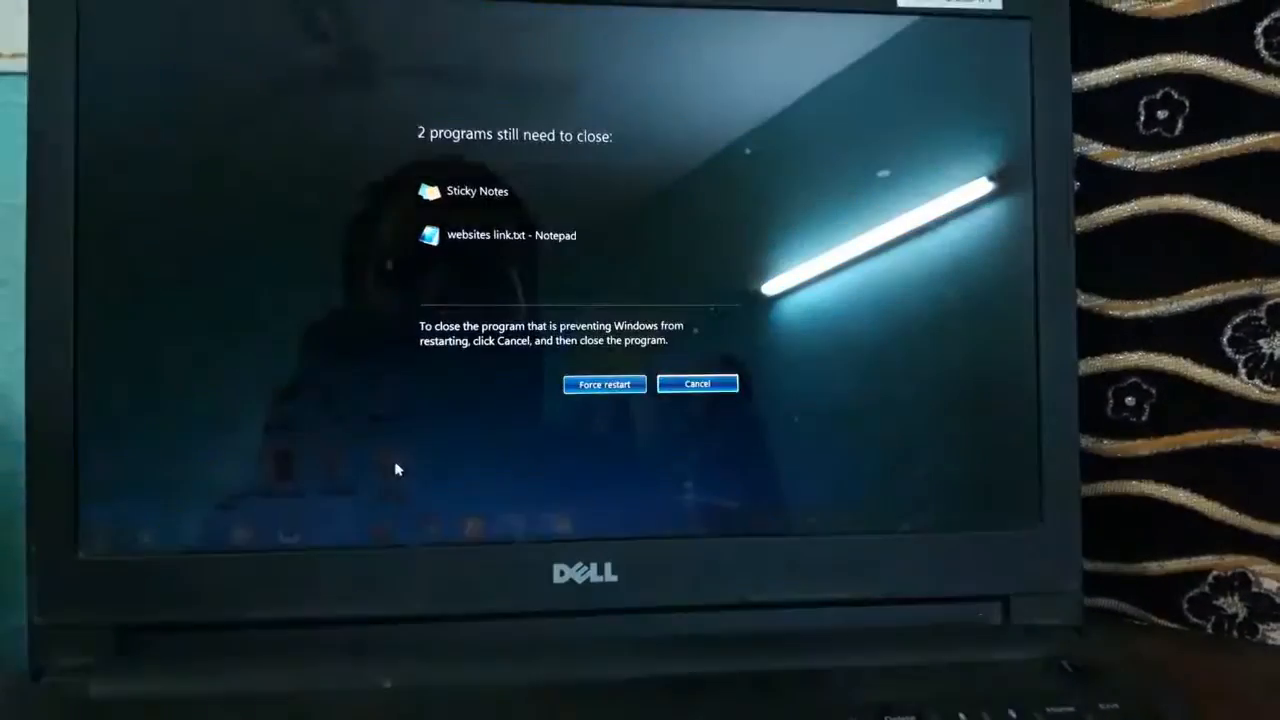
left_click(617, 383)
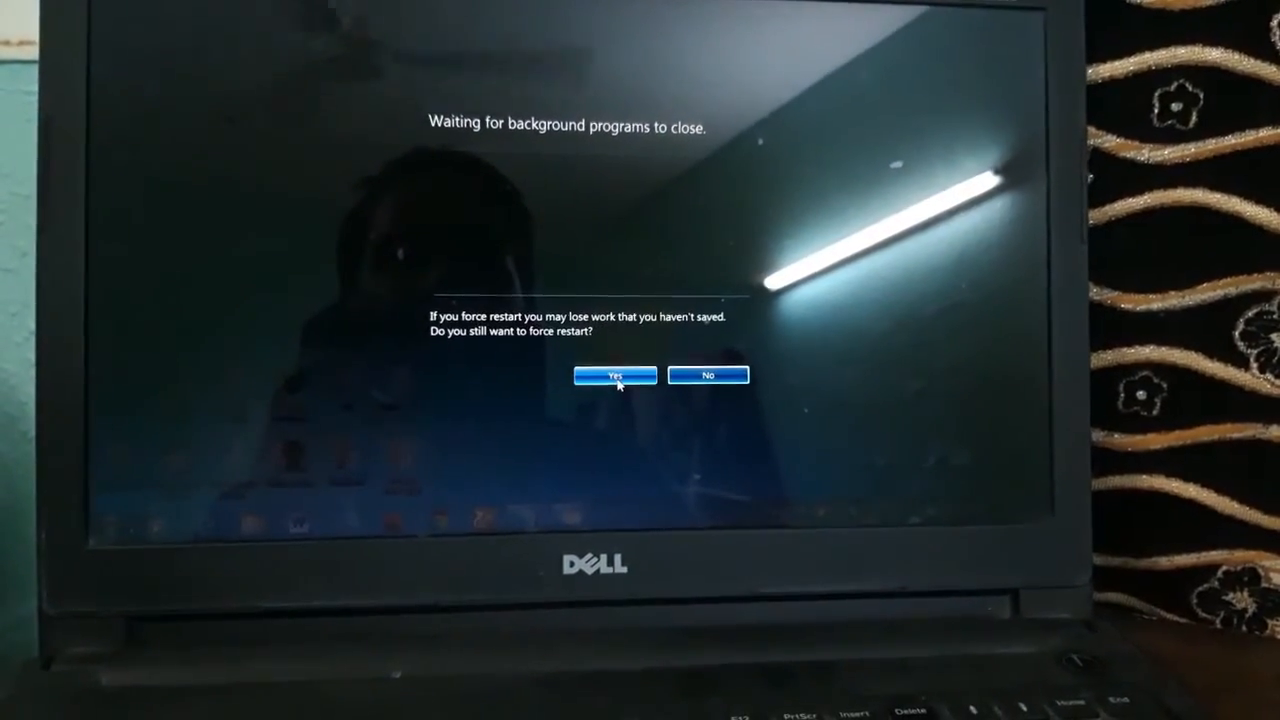
left_click(612, 382)
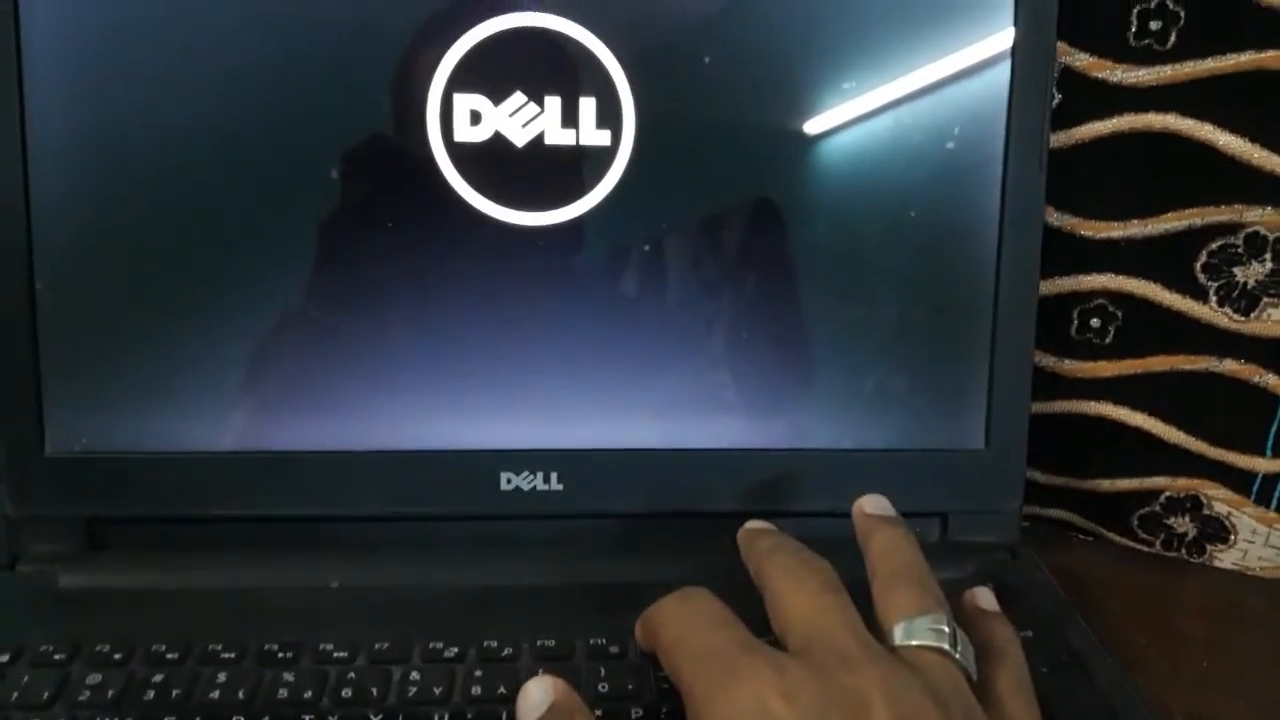
Open the one-time boot menu during startup, boot from USB Storage Device, and accept the English language and US keyboard preferences in Windows 7 setup.
key("F12")
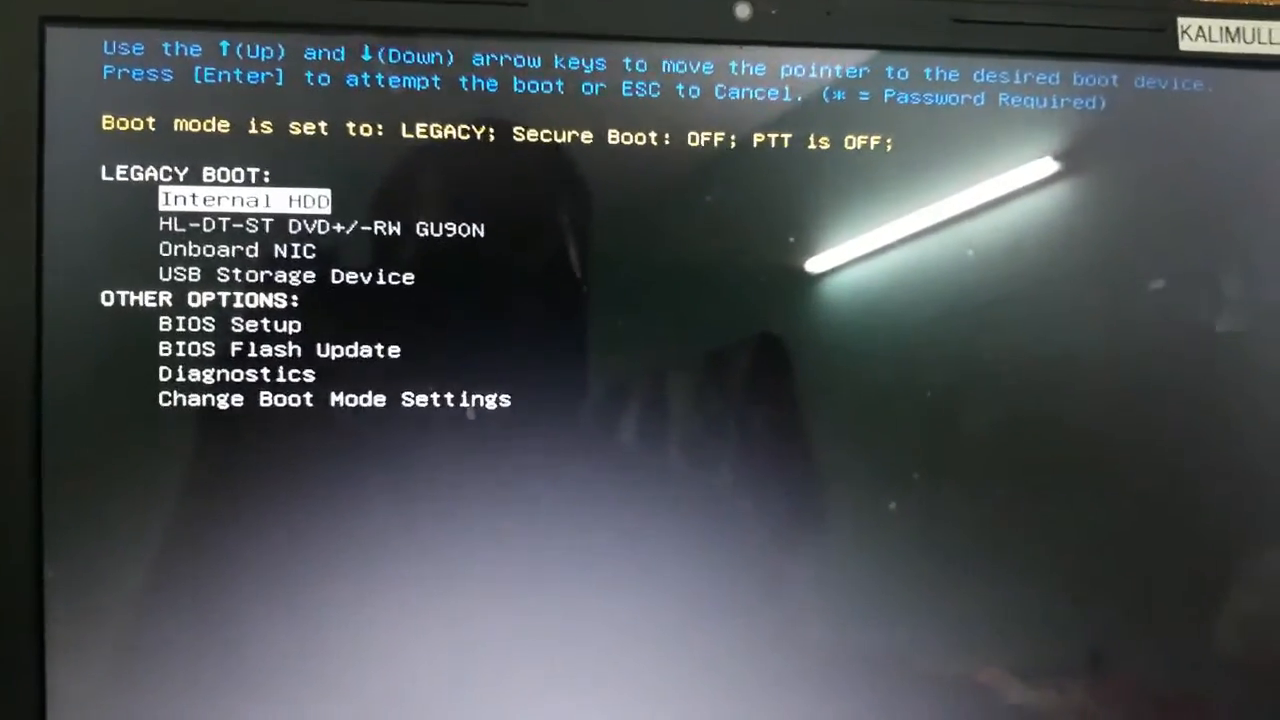
key("Down")
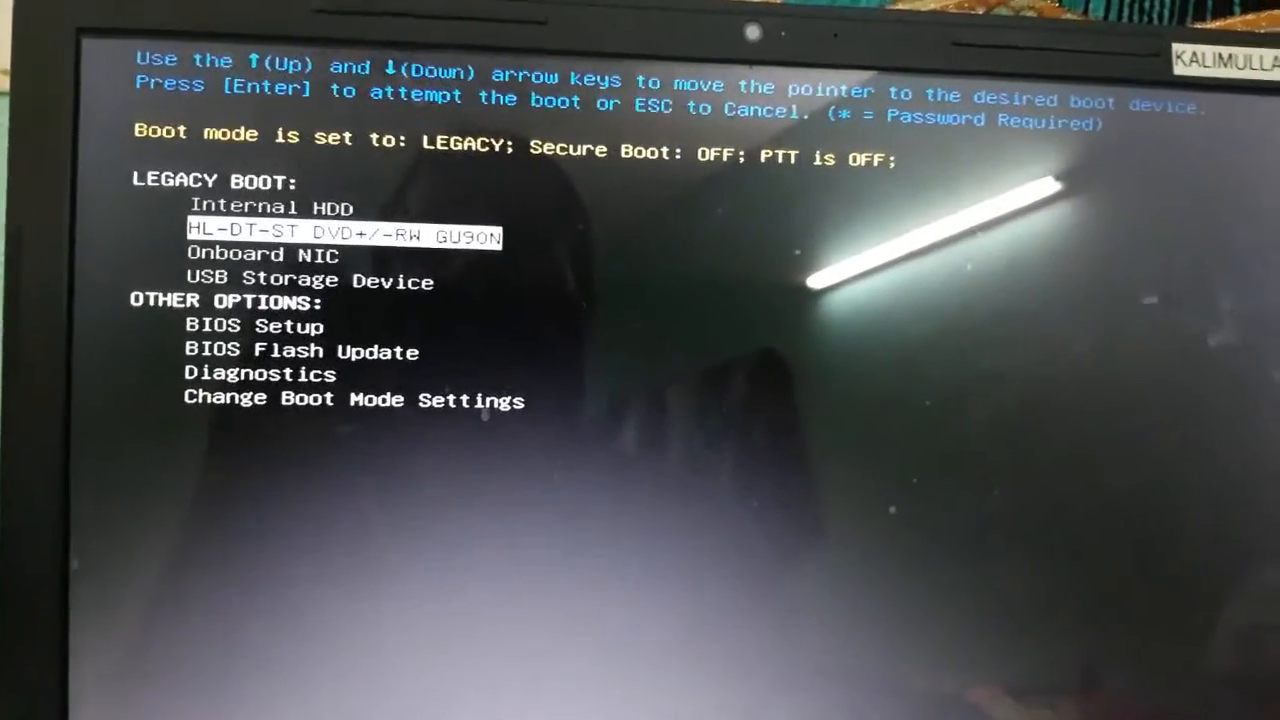
key("Down")
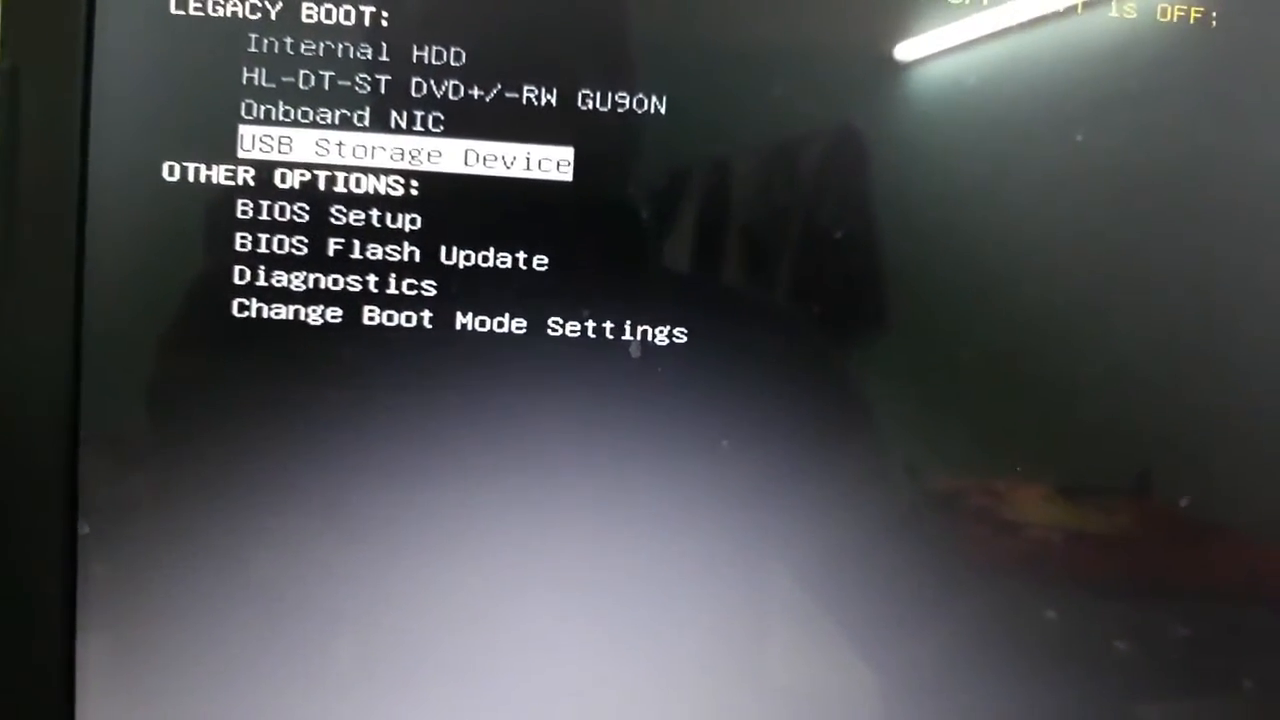
key("Return")
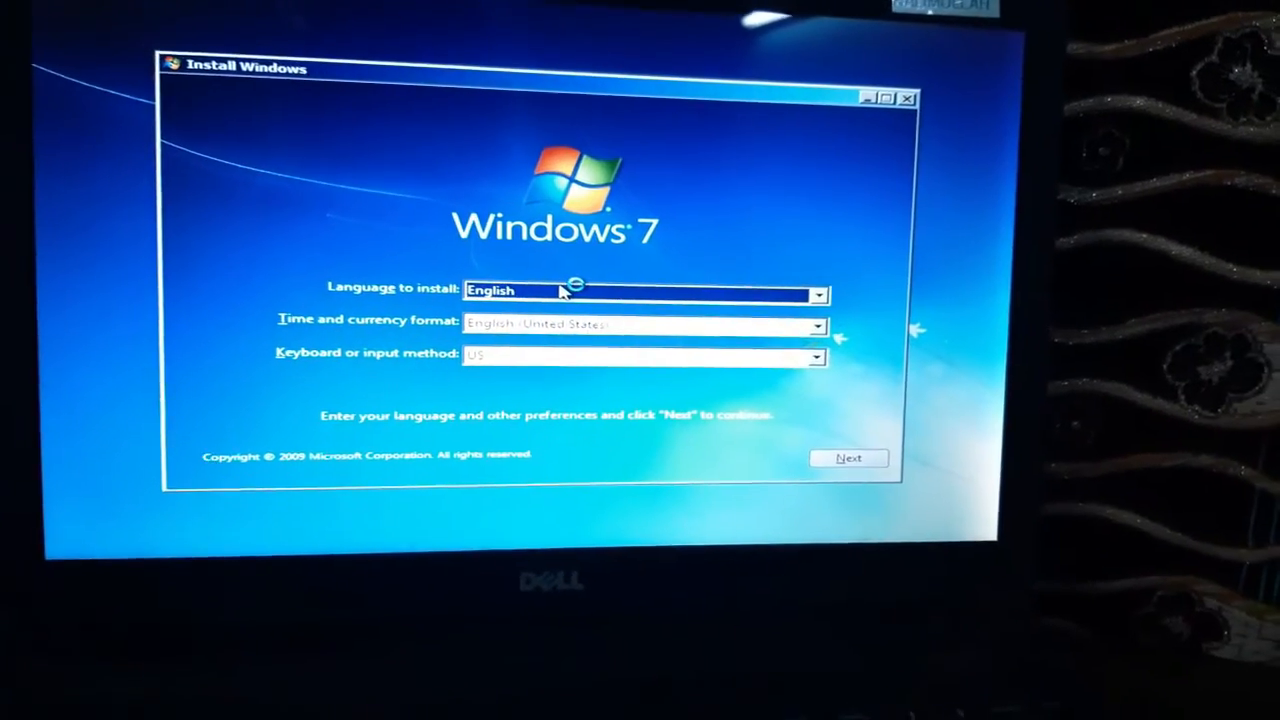
key("Return")
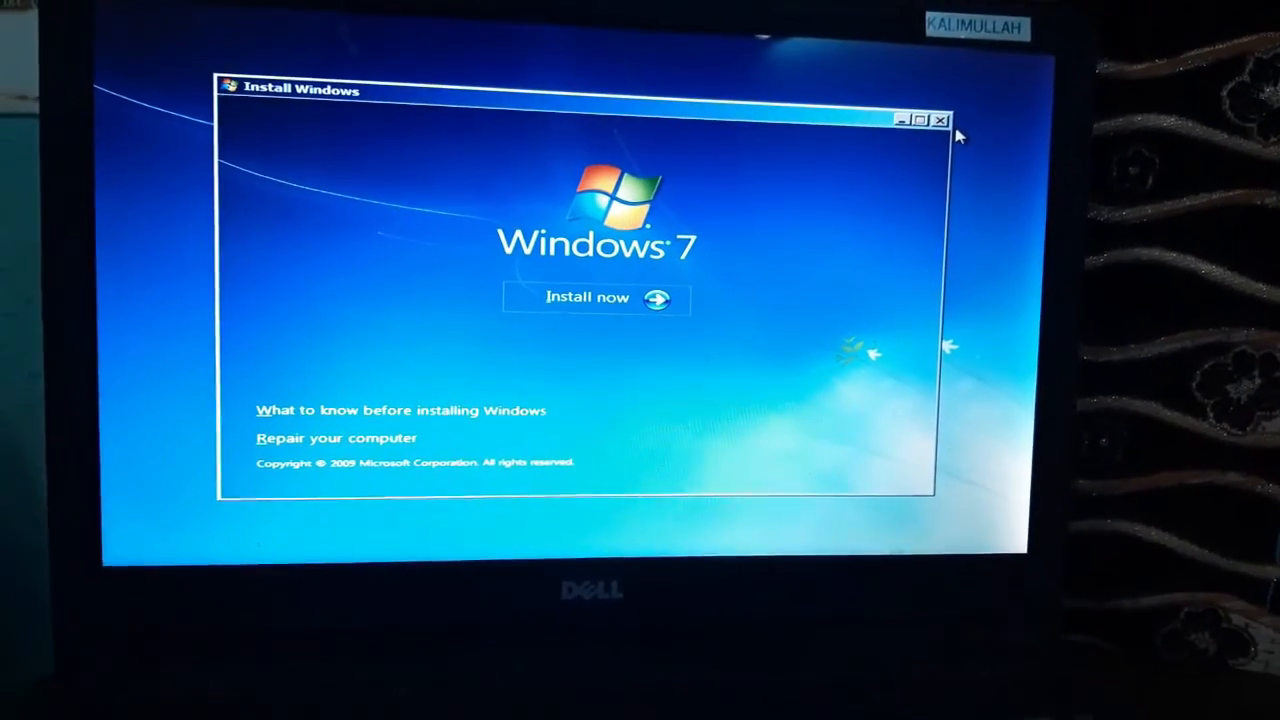